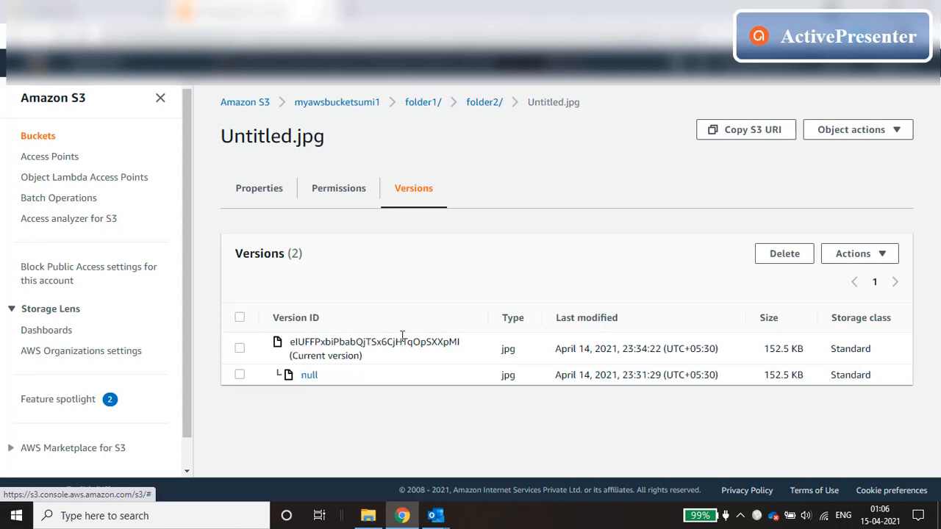
- Review the properties of Untitled.jpg and the Bucket Versioning setting of the bucket myawsbucketsumi1
left_click(274, 188)
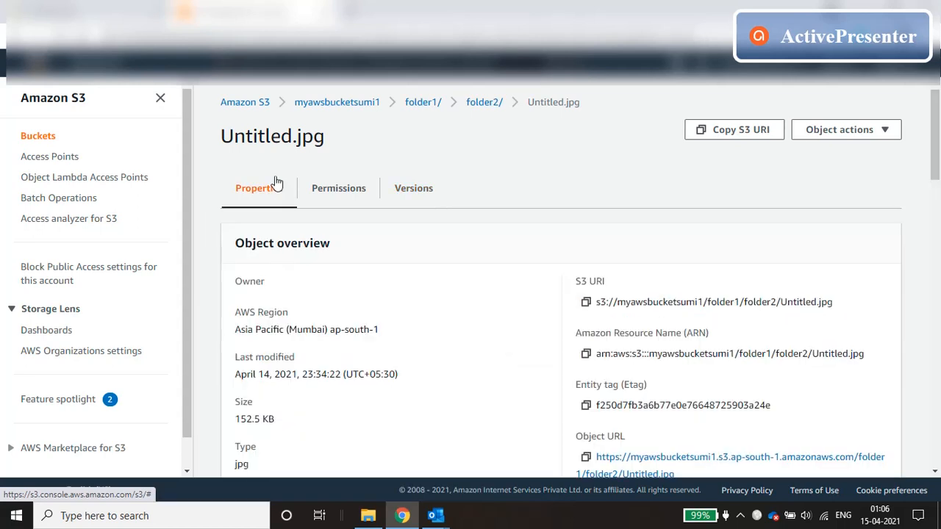
left_click(316, 102)
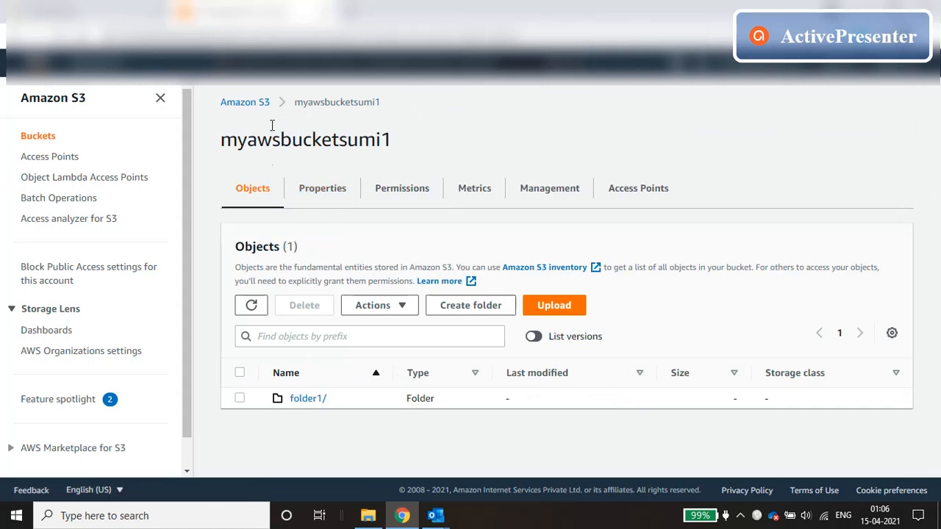
left_click(326, 194)
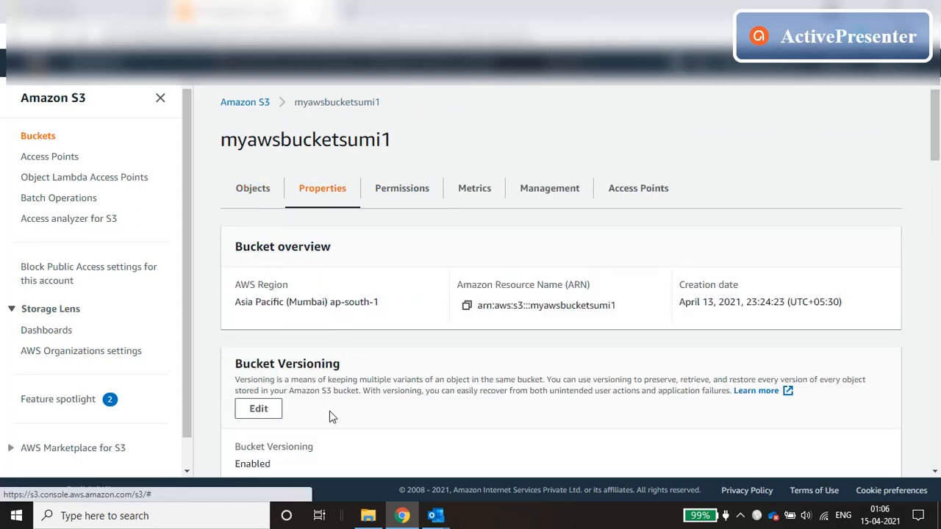
scroll(331, 416, "down", 1)
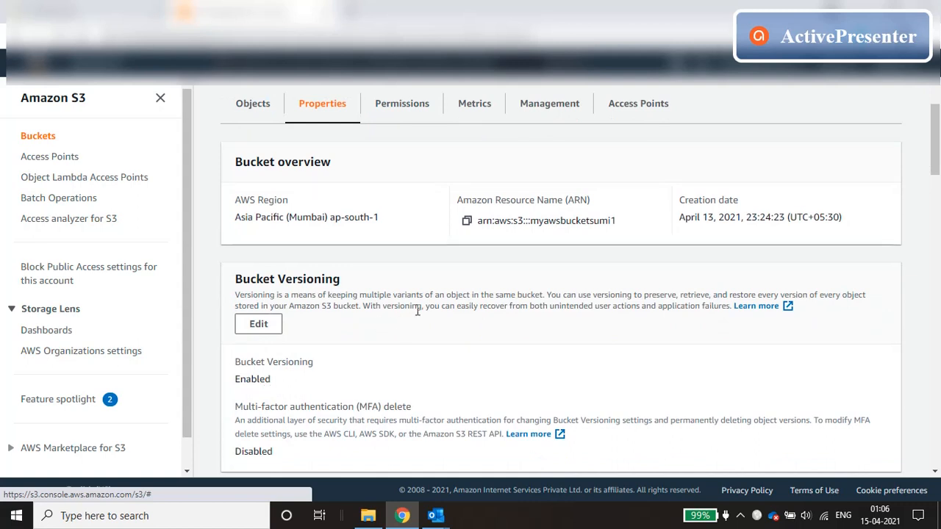
scroll(416, 311, "up", 1)
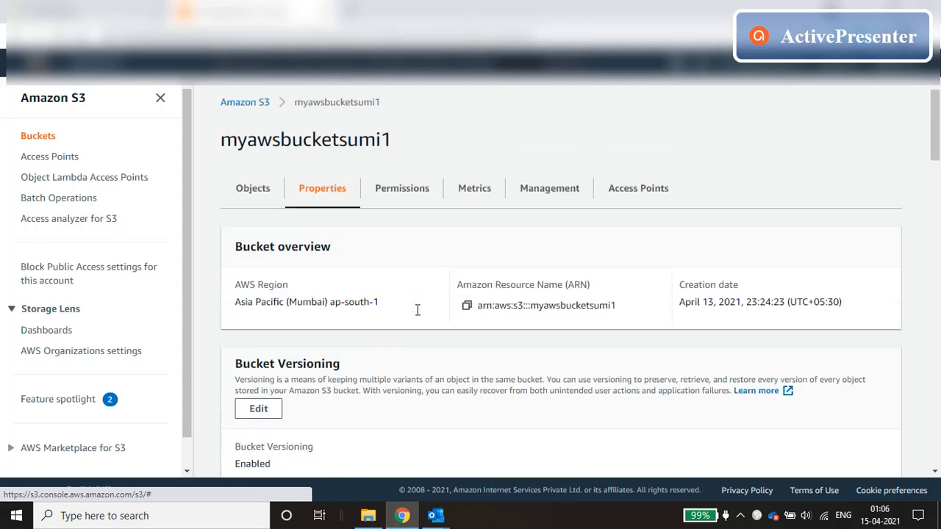
- Create a new bucket named myawsbucketsumi2 in Asia Pacific (Mumbai) ap-south-1 with the default settings, and open it
left_click(250, 102)
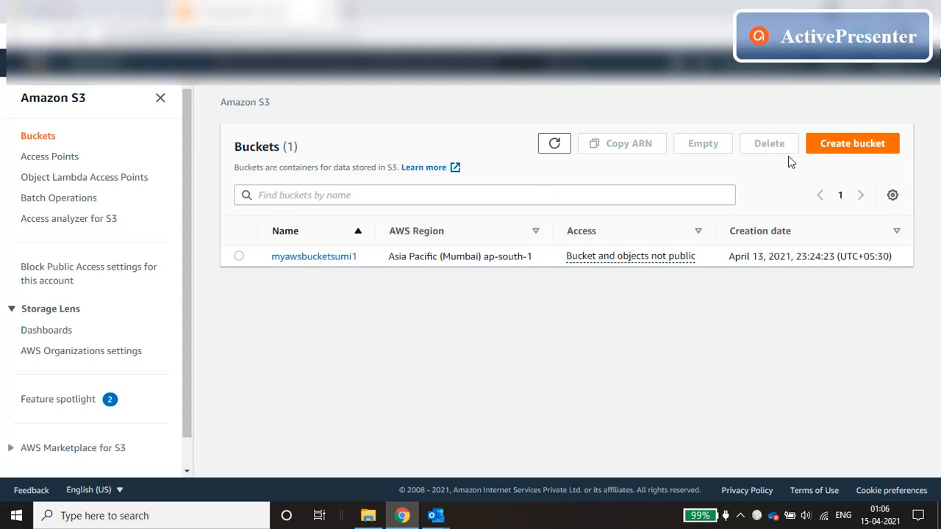
left_click(832, 145)
left_click(195, 264)
type("myawsbucketsumi2")
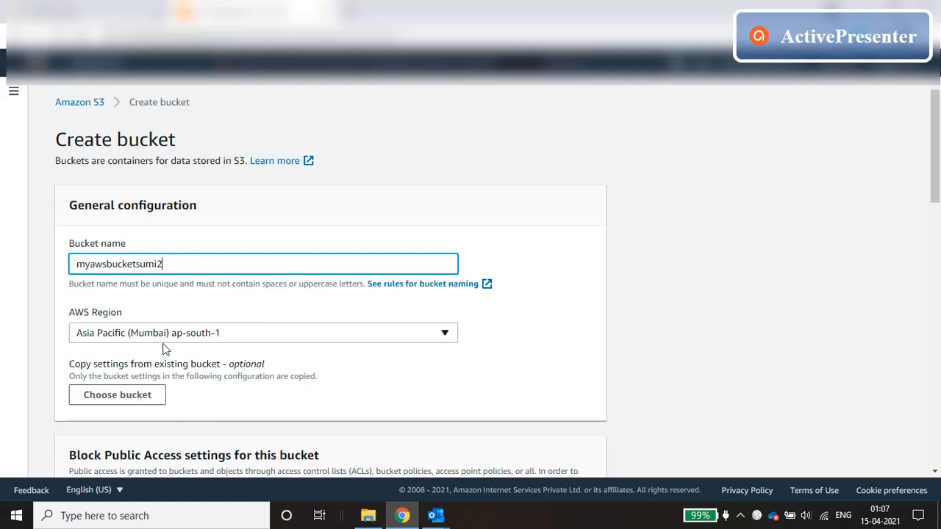
scroll(394, 412, "down", 3)
scroll(394, 409, "down", 10)
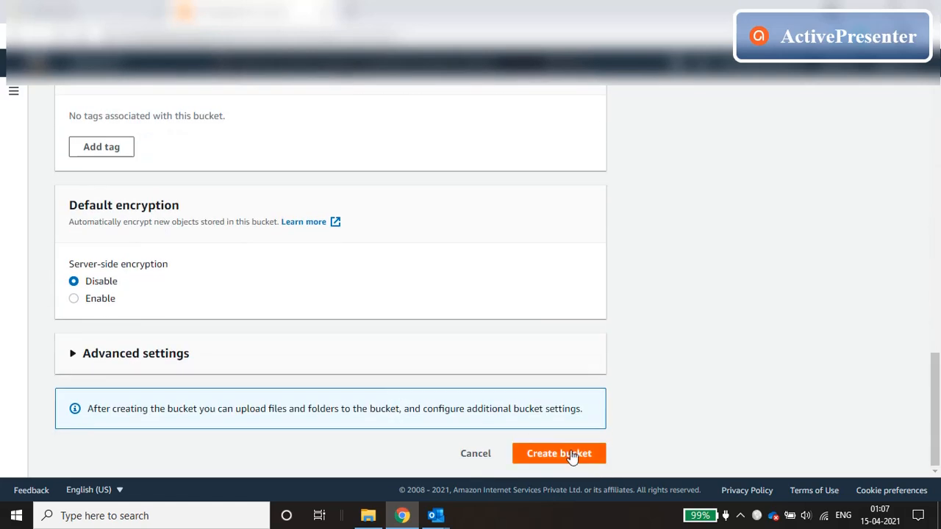
left_click(572, 454)
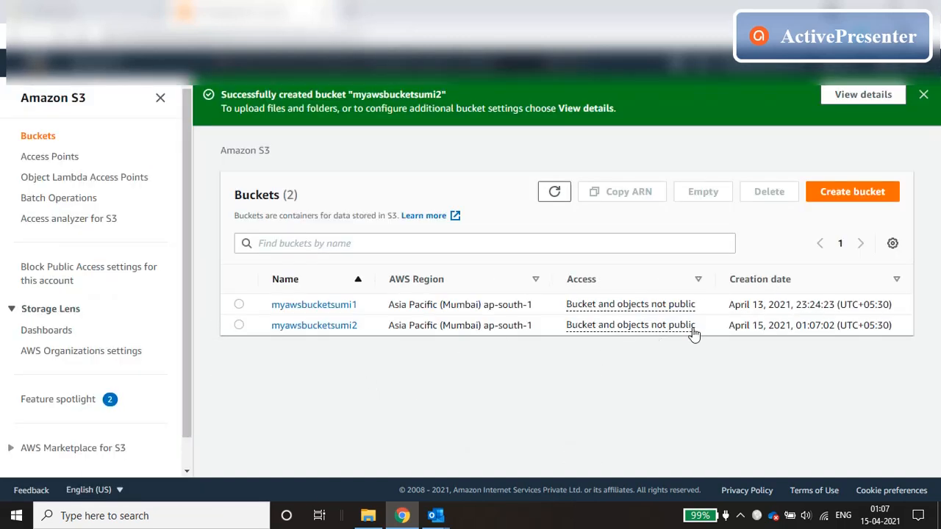
left_click(334, 326)
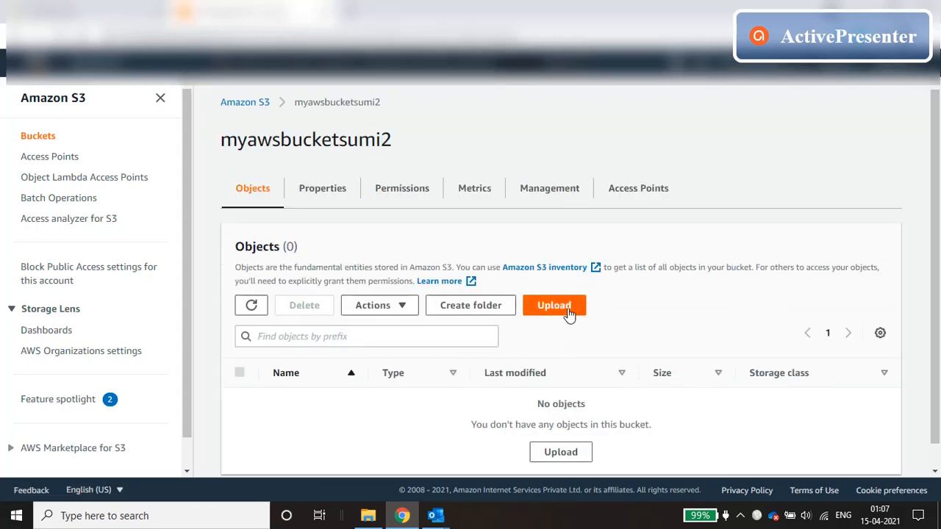
- Switch to File Explorer, open Untitled.jpg in Paint, and save it with the text "A" added in the white area beside the blue artwork
left_click(368, 515)
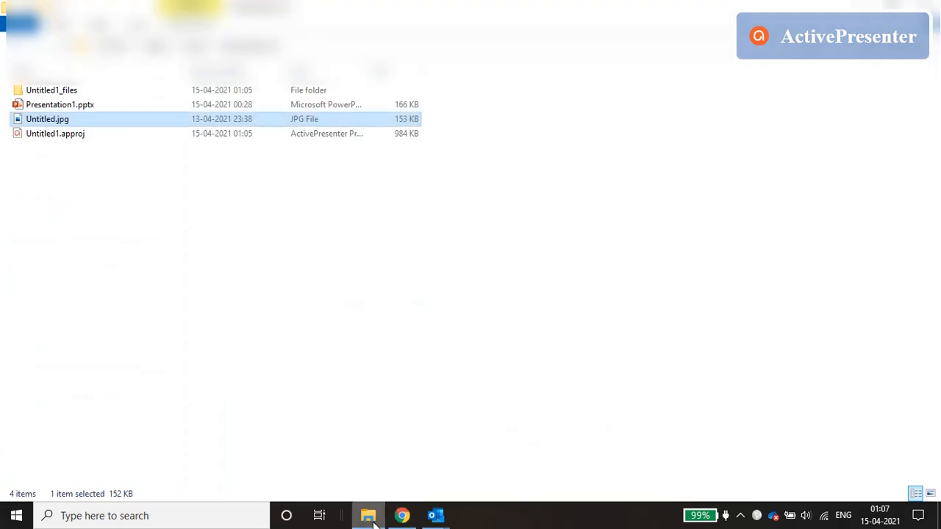
right_click(61, 120)
mouse_move(206, 330)
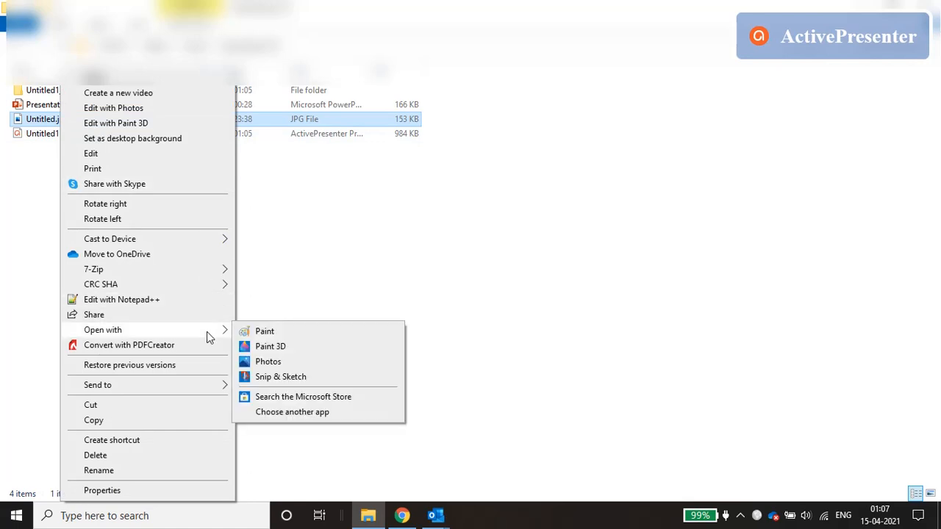
left_click(268, 335)
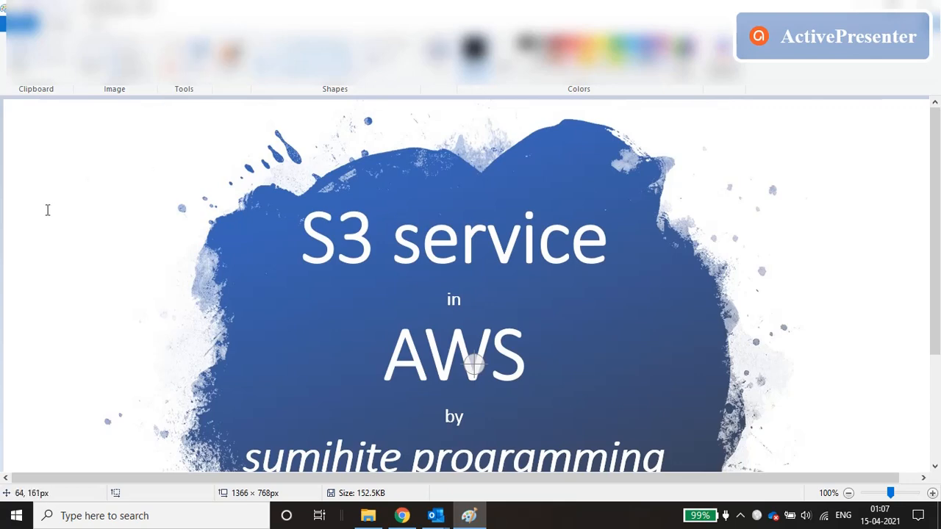
left_click(46, 210)
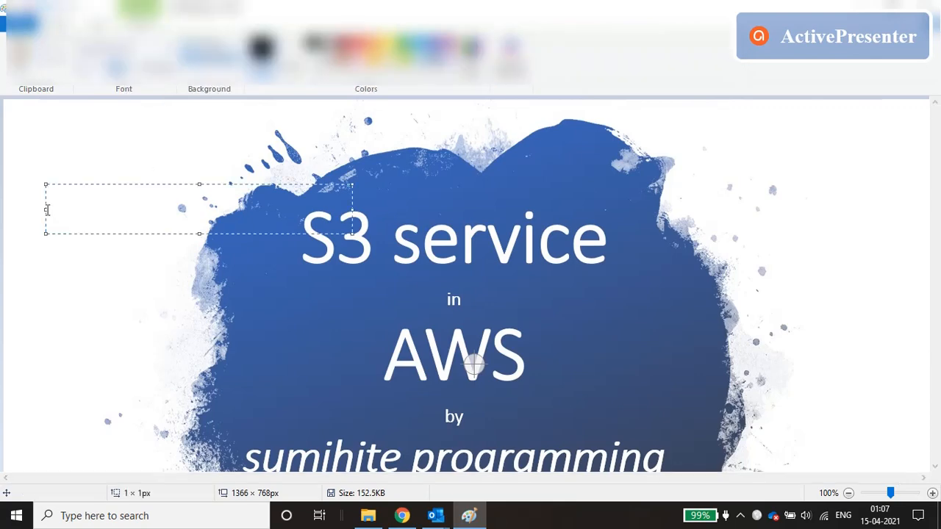
type("A")
left_click(65, 296)
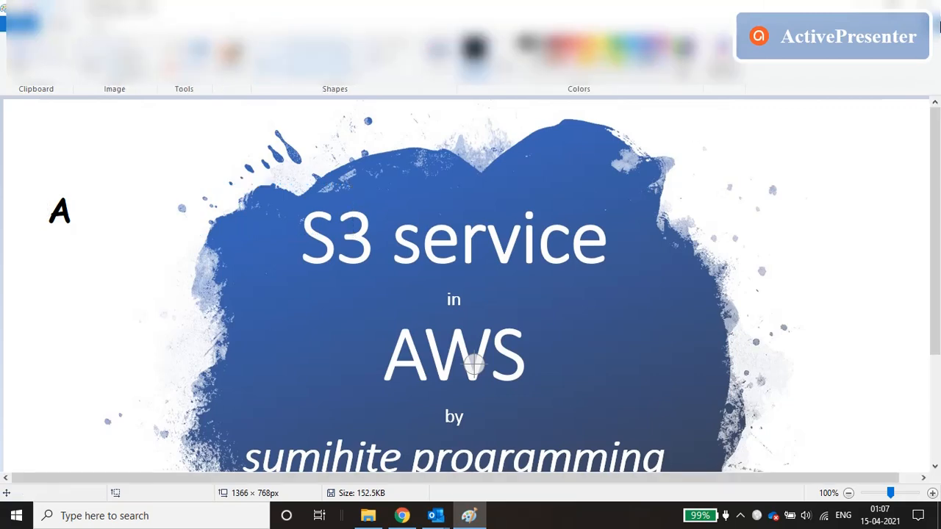
left_click(925, 9)
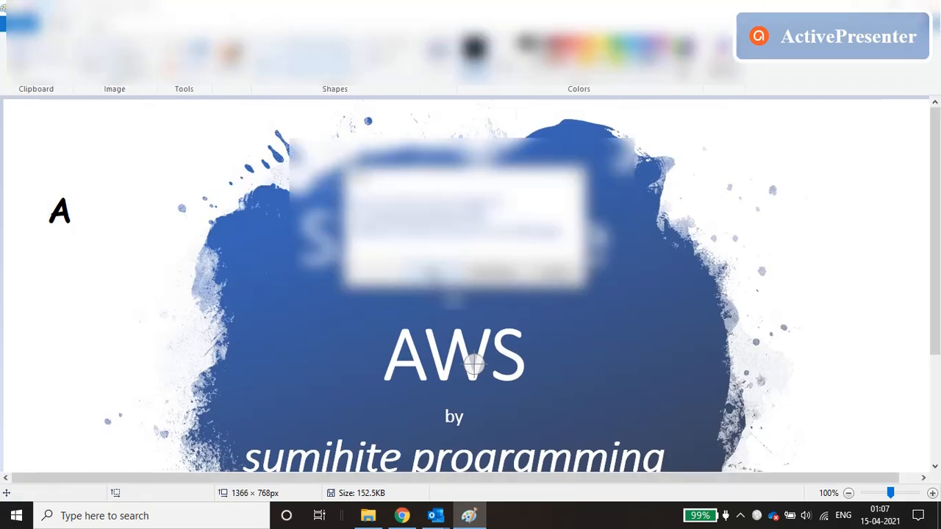
left_click(435, 273)
- Switch back to the S3 console in Chrome and upload the edited Untitled.jpg to the bucket myawsbucketsumi2
left_click(402, 515)
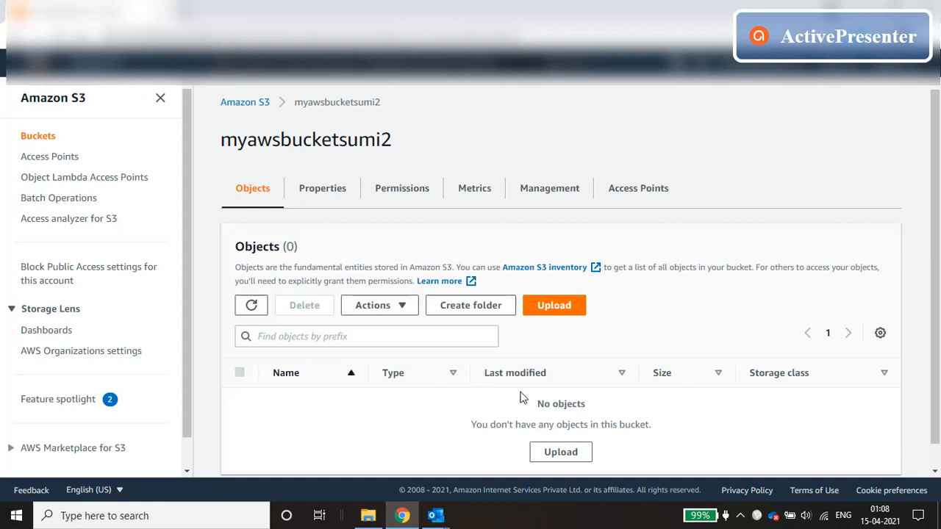
left_click(552, 306)
left_click(485, 279)
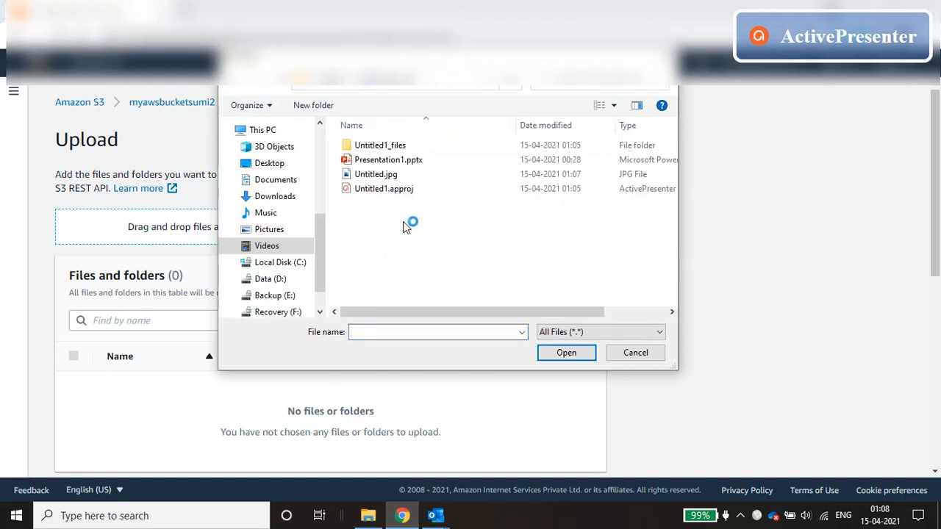
double_click(390, 174)
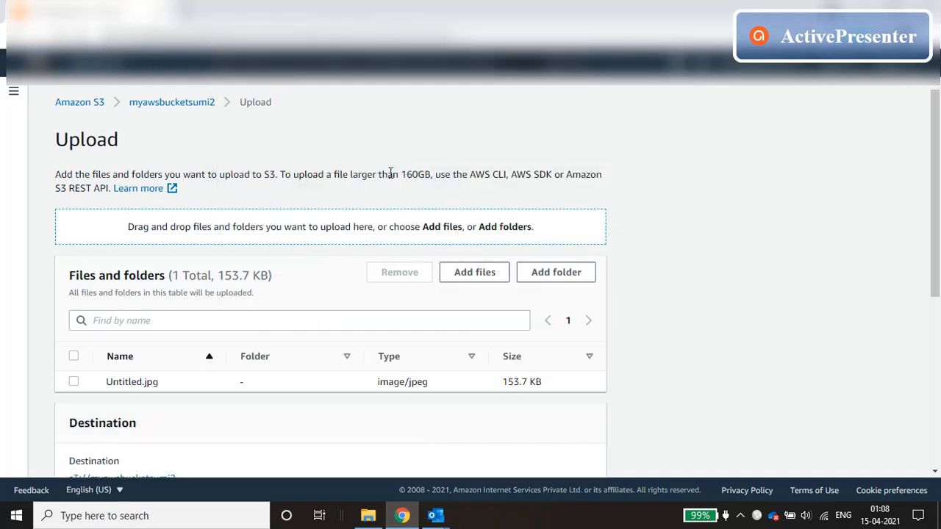
left_click(487, 272)
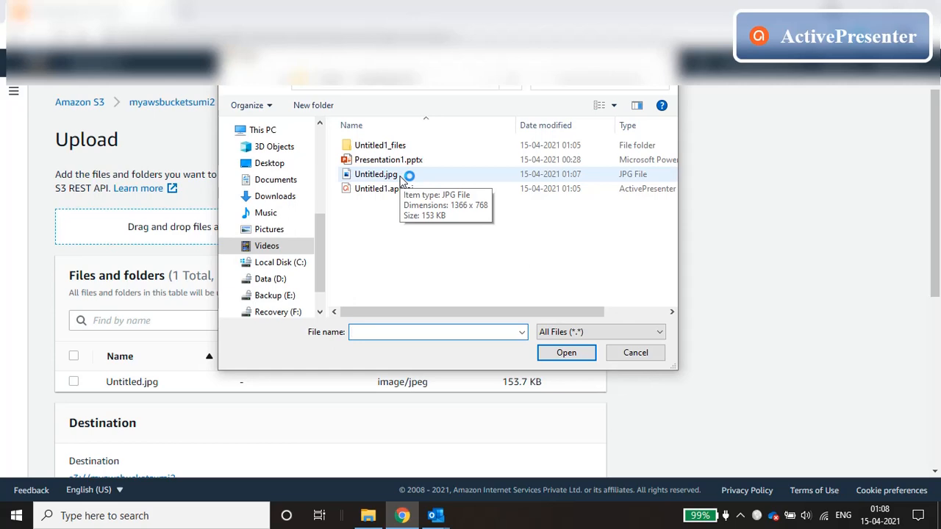
left_click(631, 355)
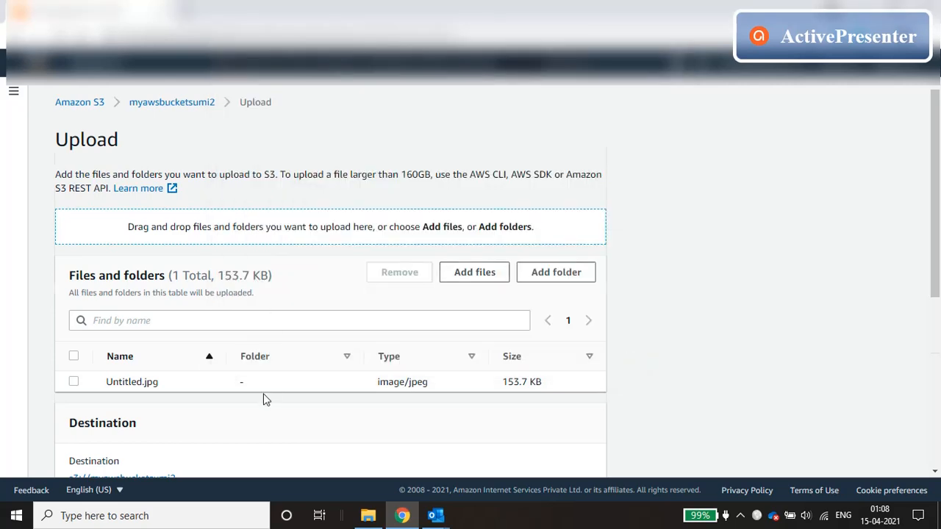
scroll(263, 393, "down", 5)
left_click(589, 447)
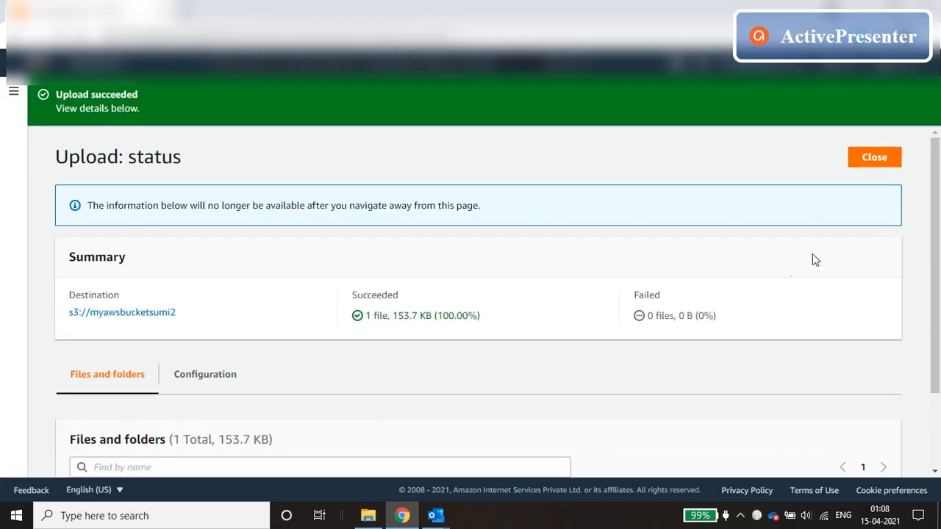
left_click(875, 157)
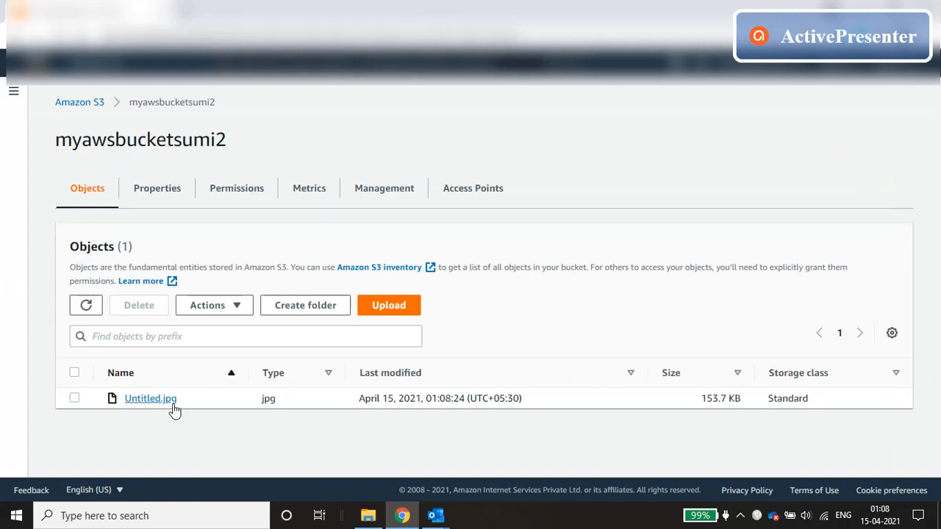
- Open the uploaded Untitled.jpg object and check its list of versions
left_click(151, 399)
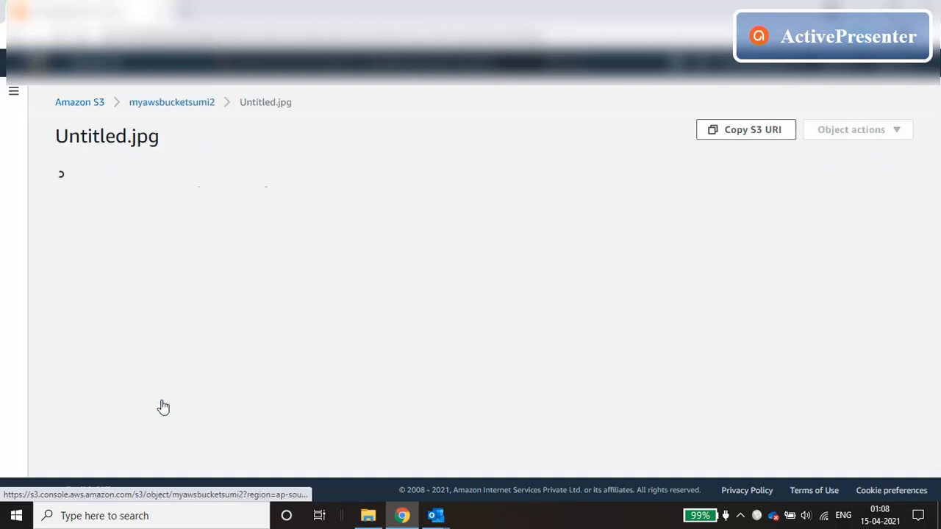
left_click(237, 189)
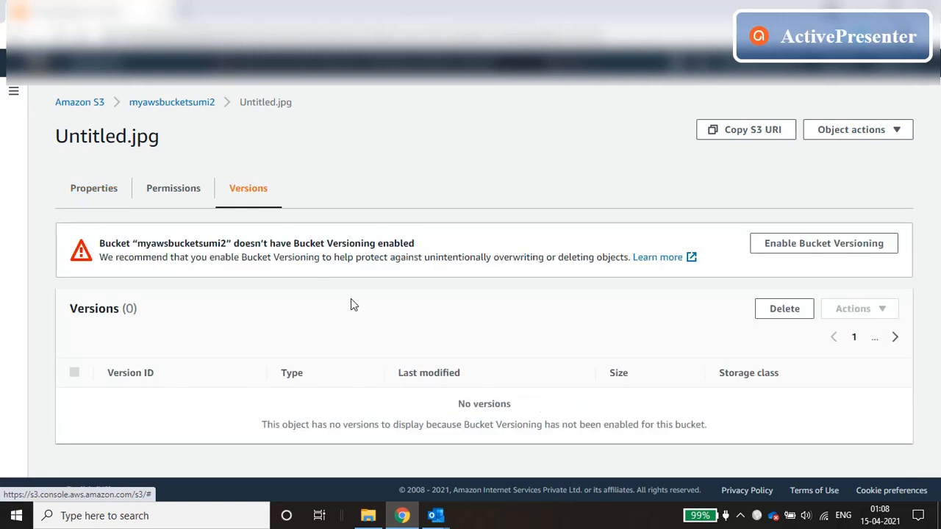
double_click(198, 245)
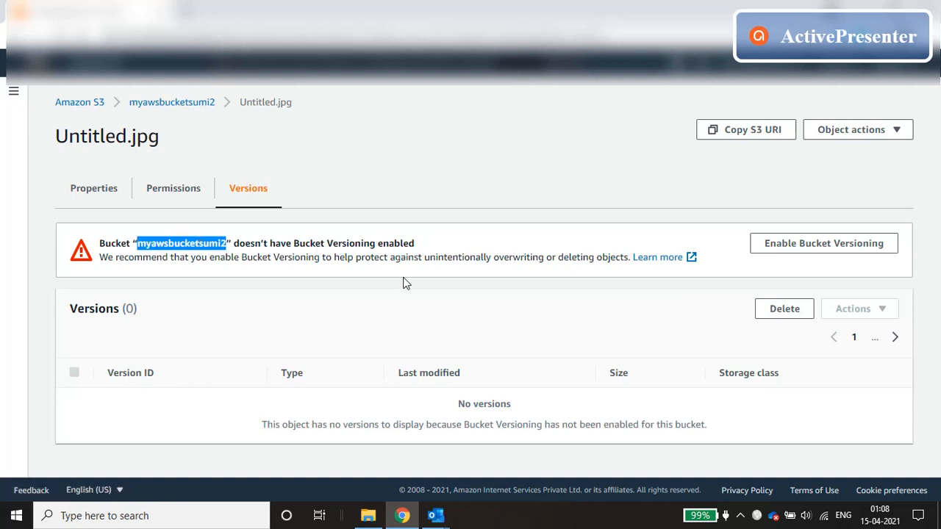
left_click(449, 275)
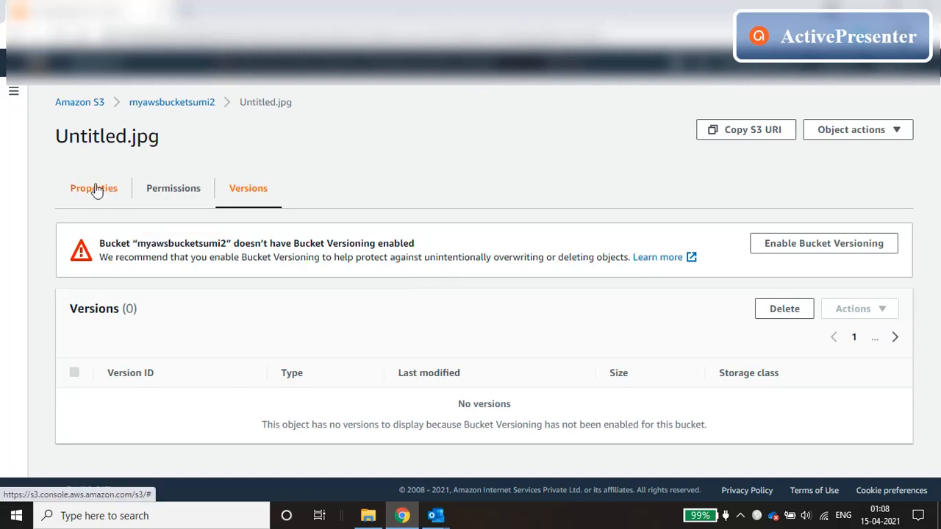
- Review the properties of the Untitled.jpg object and return to the bucket myawsbucketsumi2
left_click(94, 188)
scroll(363, 296, "down", 2)
scroll(363, 296, "up", 2)
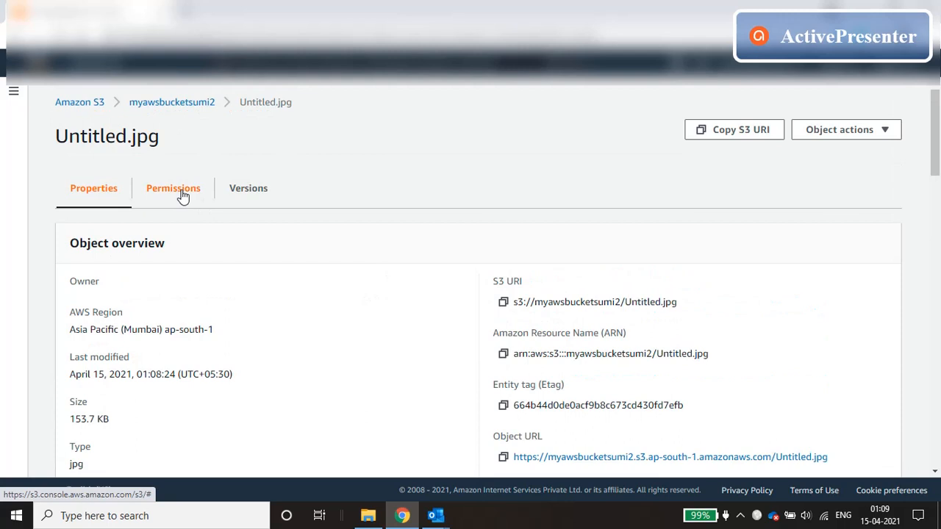
left_click(161, 101)
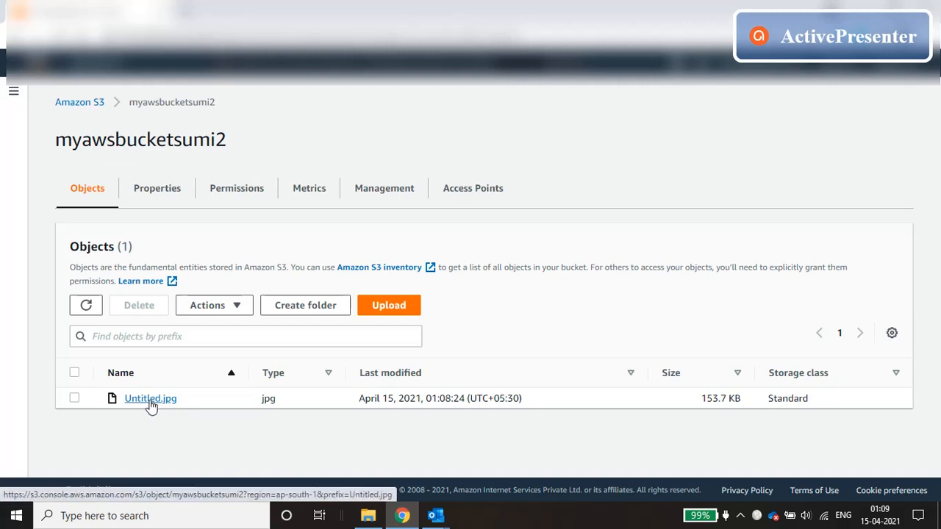
- Switch to File Explorer and open Untitled.jpg in Paint
left_click(374, 517)
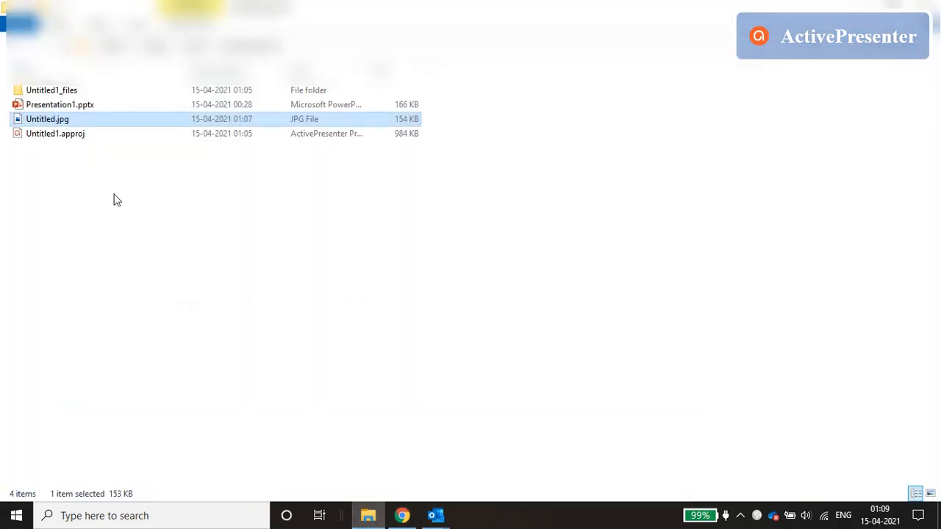
mouse_move(63, 123)
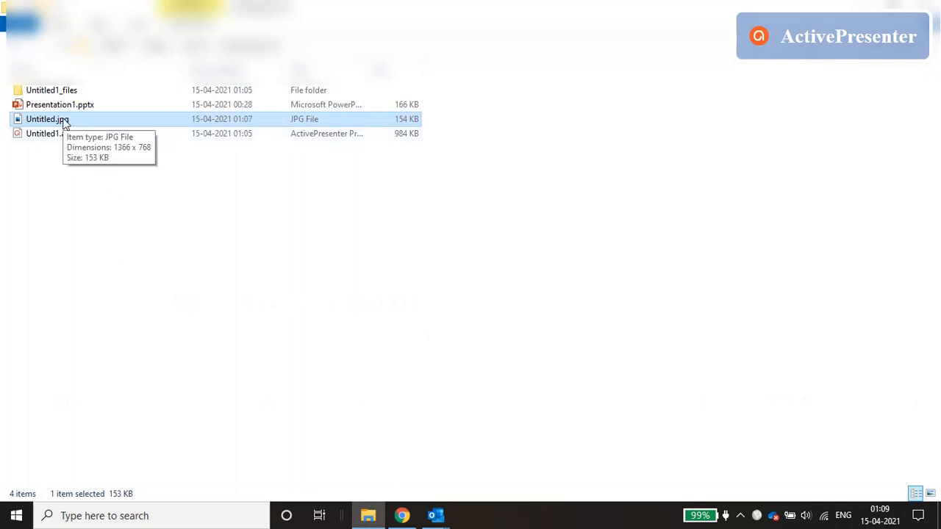
right_click(63, 122)
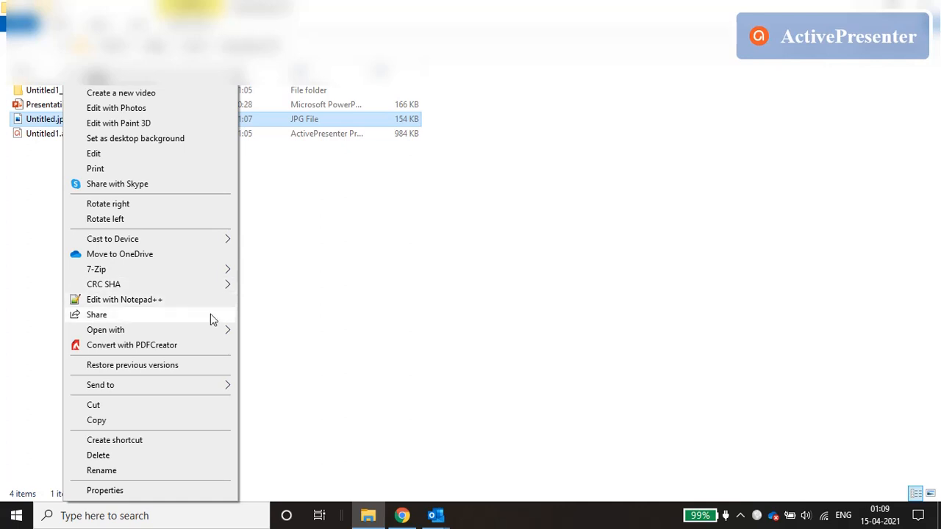
mouse_move(216, 336)
left_click(293, 333)
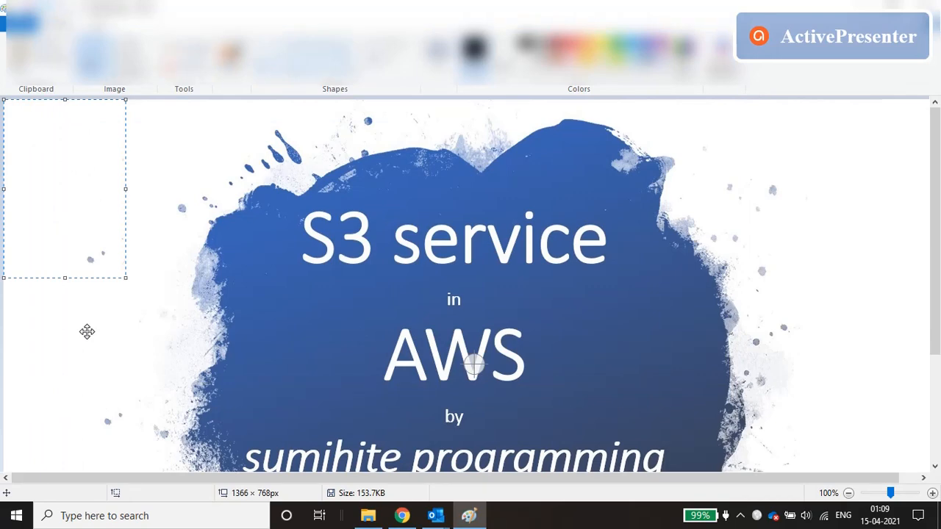
- Add the text "B" in the cleared white area beside the blue artwork, then close the image and save the changes
left_click(87, 331)
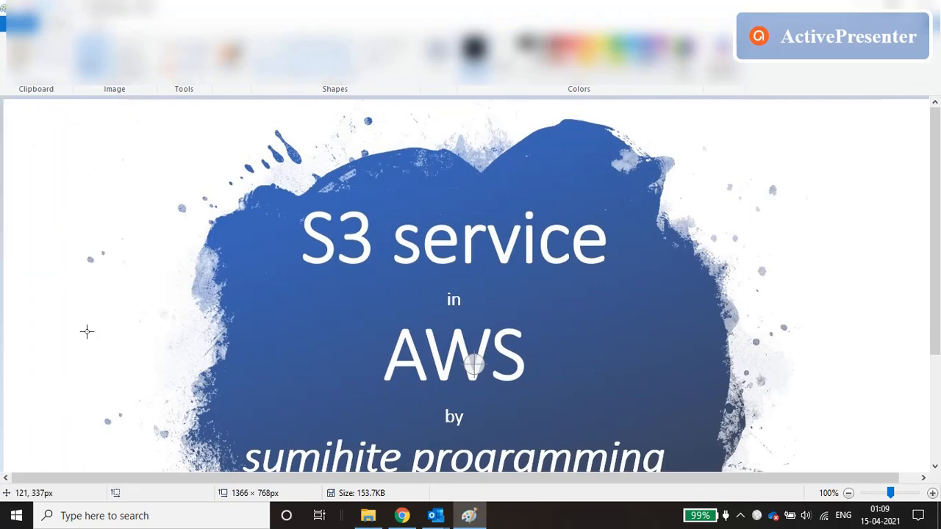
left_click(200, 50)
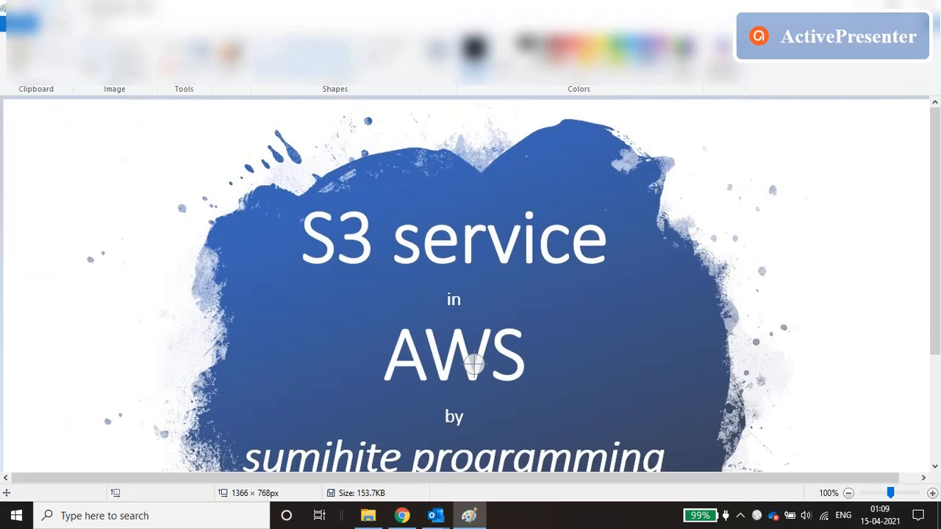
left_click(49, 259)
type("B")
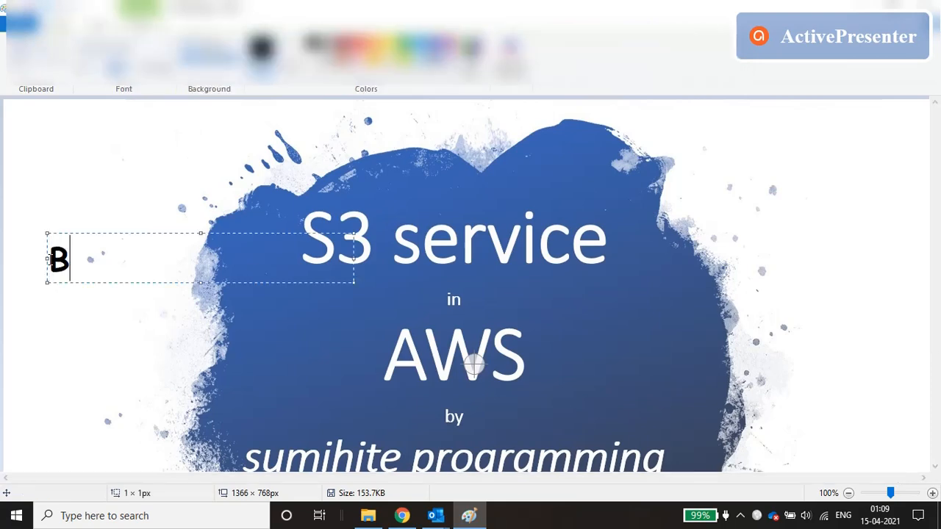
left_click(52, 143)
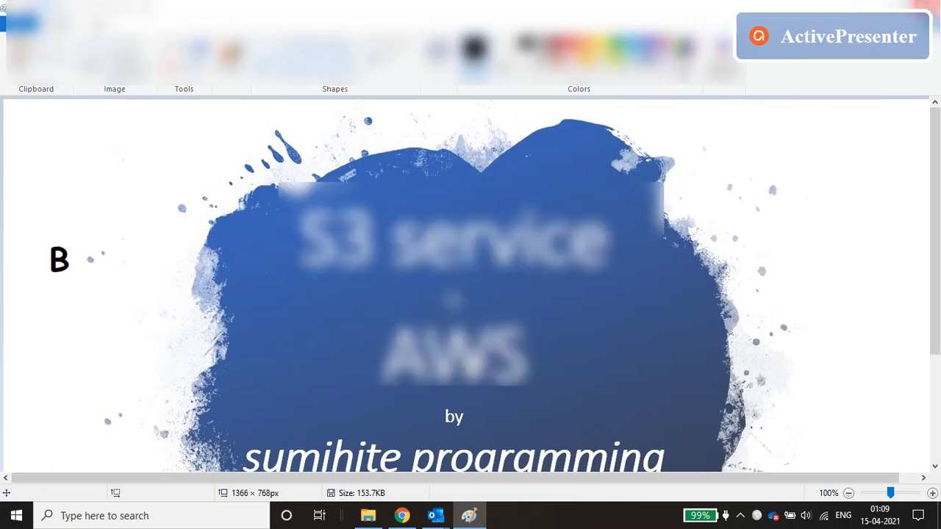
left_click(920, 8)
left_click(432, 272)
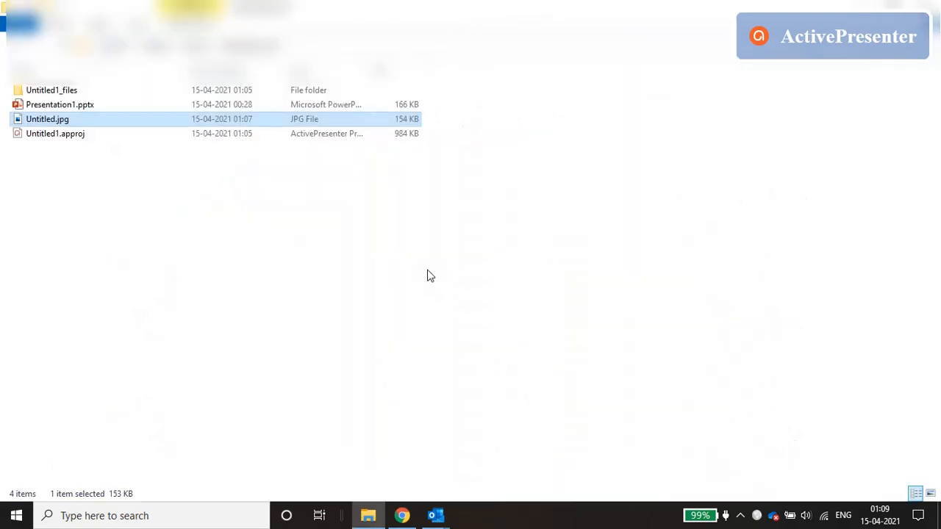
- Switch back to the S3 console in Chrome and open the properties of the bucket myawsbucketsumi2
left_click(403, 515)
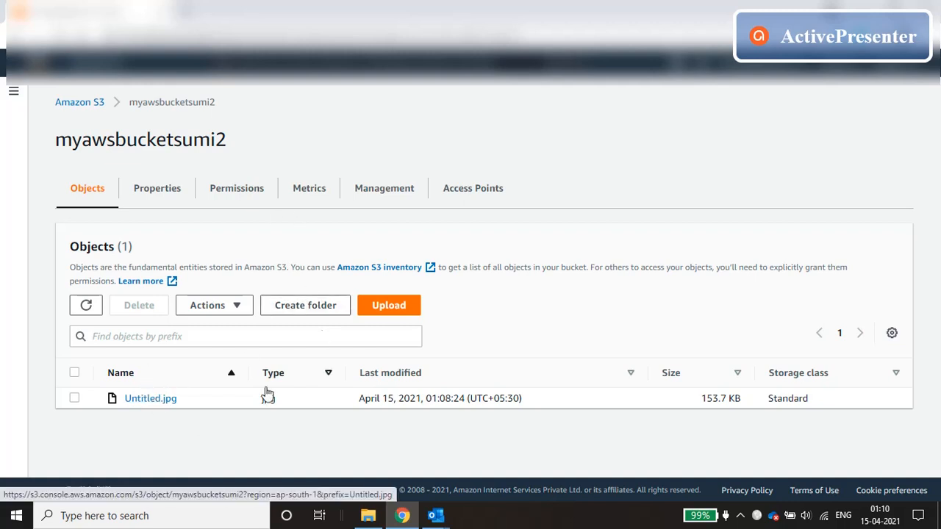
left_click(100, 106)
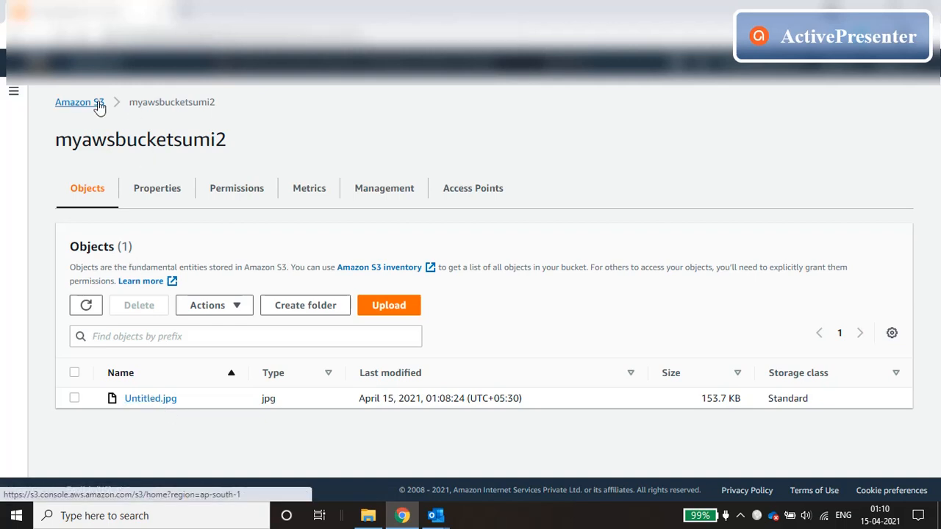
left_click(350, 281)
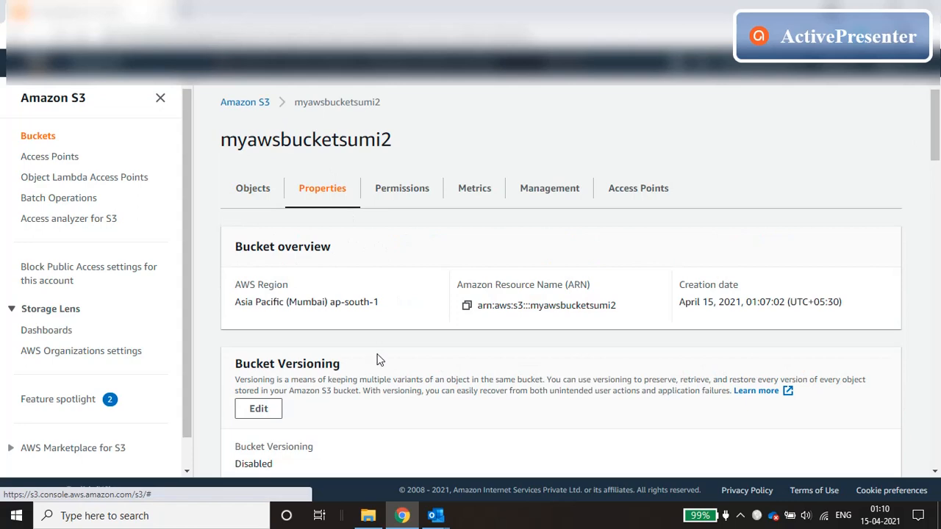
scroll(378, 360, "down", 1)
left_click(265, 318)
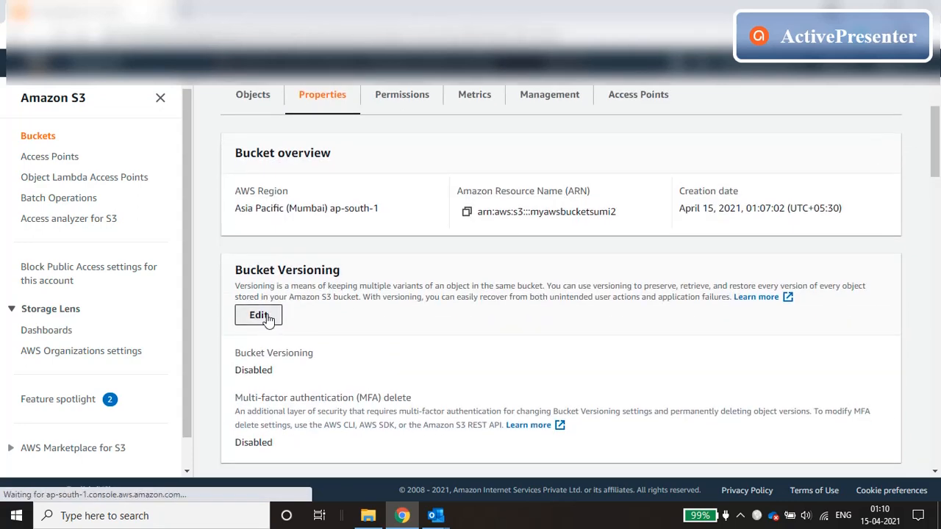
left_click(639, 446)
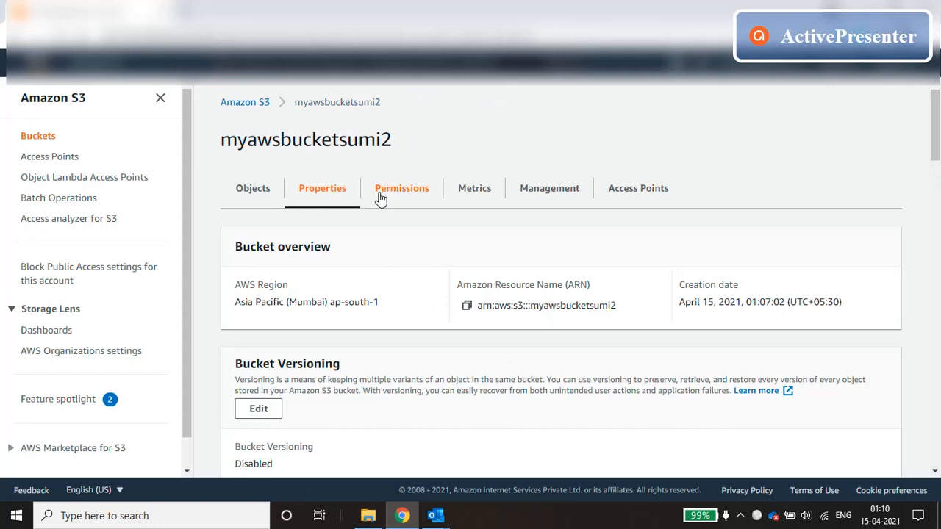
- Turn off Block all public access in the permissions of the bucket myawsbucketsumi2 and save the changes
left_click(416, 199)
scroll(267, 311, "down", 3)
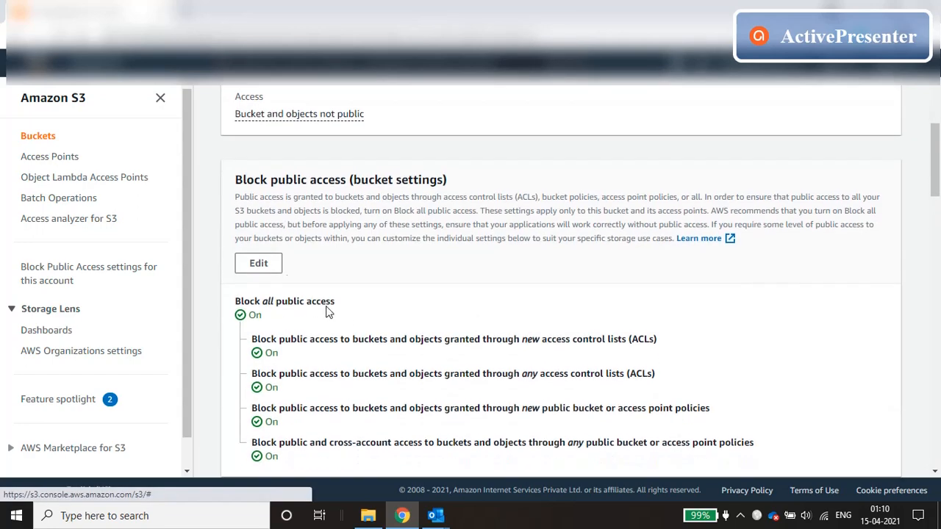
left_click(269, 269)
left_click(239, 304)
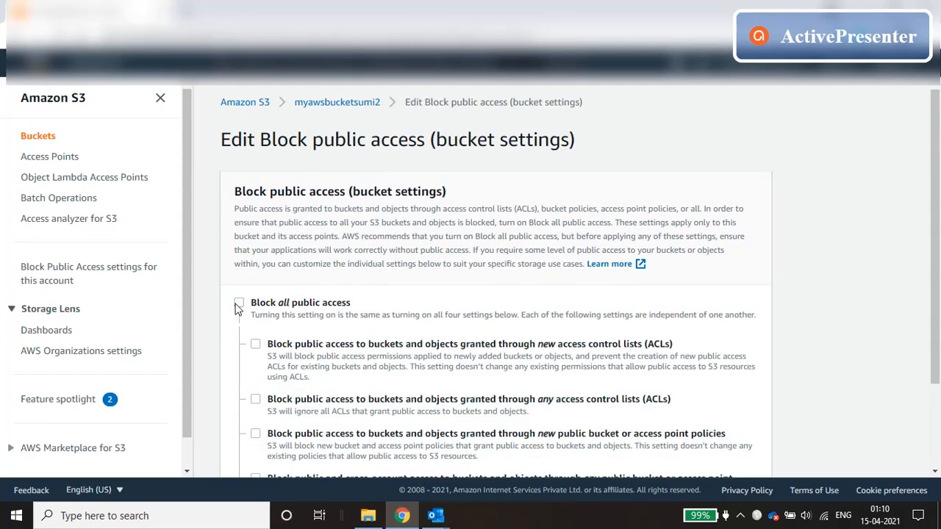
scroll(536, 350, "down", 2)
left_click(728, 455)
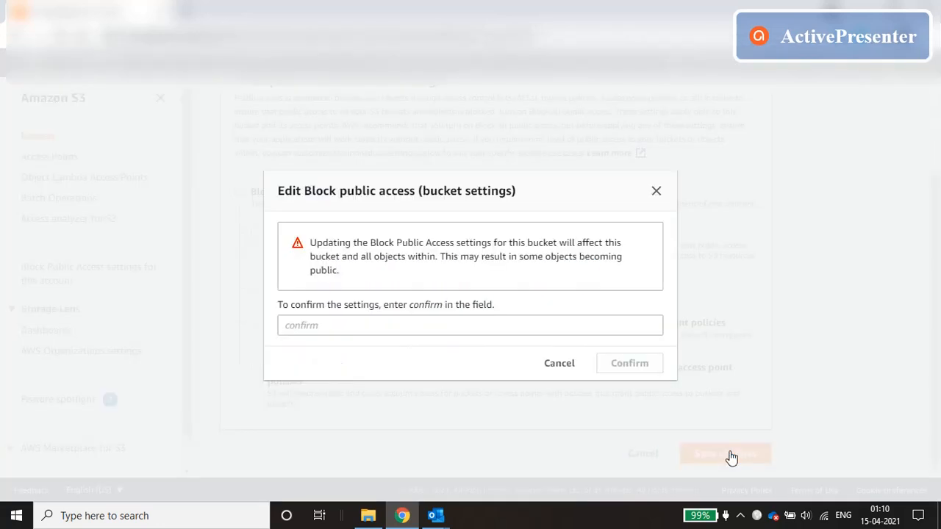
- Confirm the edited Block public access settings by entering "confirm" in the confirmation field
left_click(395, 328)
type("c")
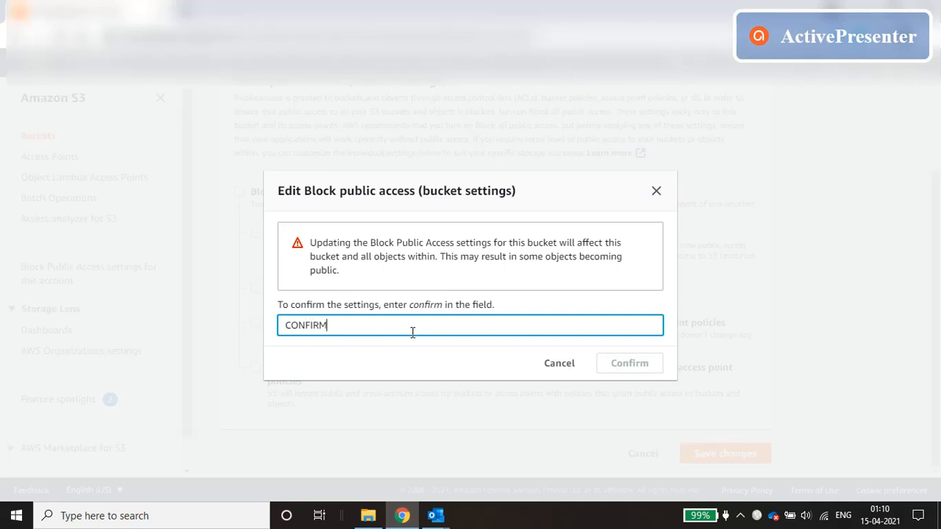
key("BackSpace")
key("BackSpace")
key("BackSpace")
type("confirm")
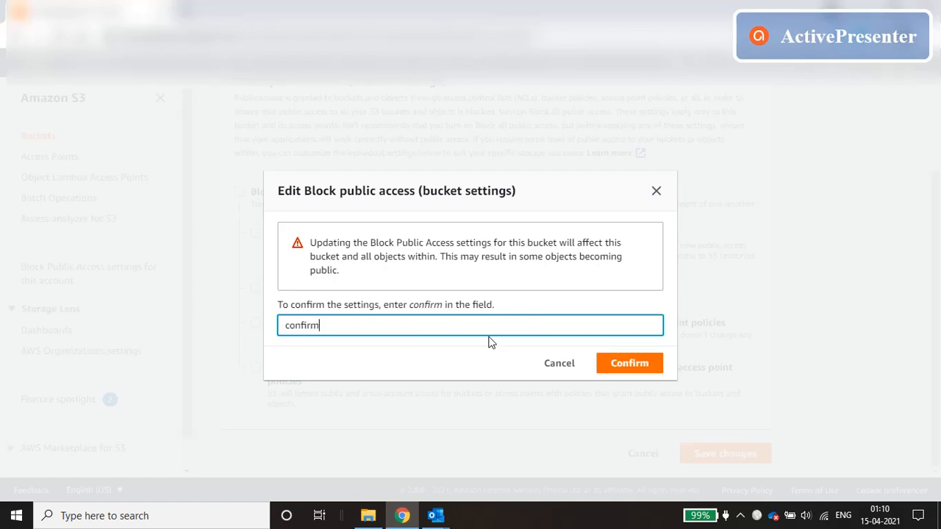
left_click(631, 363)
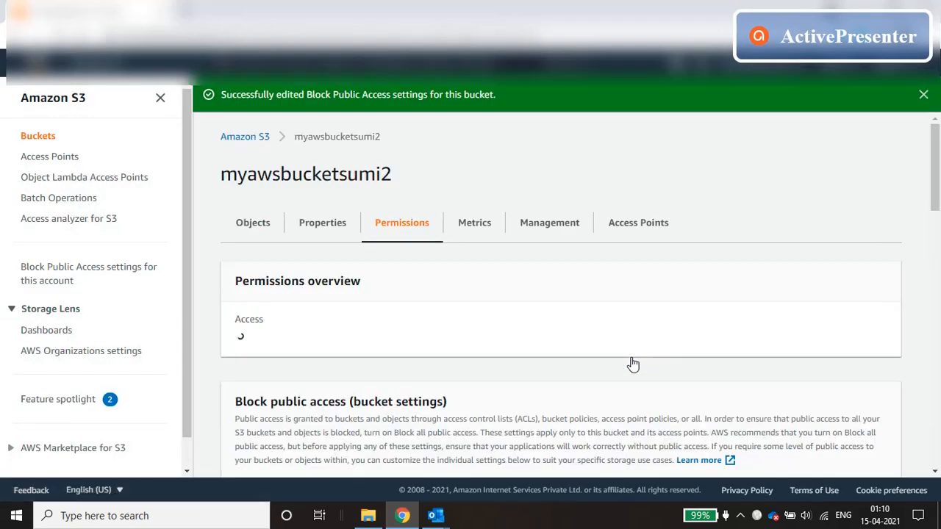
- Grant Everyone (public access) read permission on the Untitled.jpg object in its access control list, acknowledge the effects and save
left_click(265, 233)
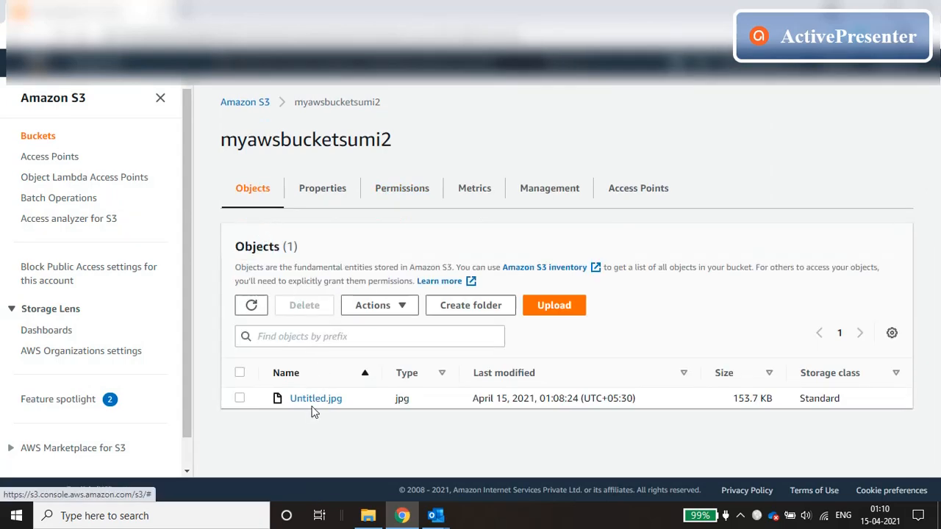
left_click(312, 399)
left_click(346, 193)
left_click(874, 251)
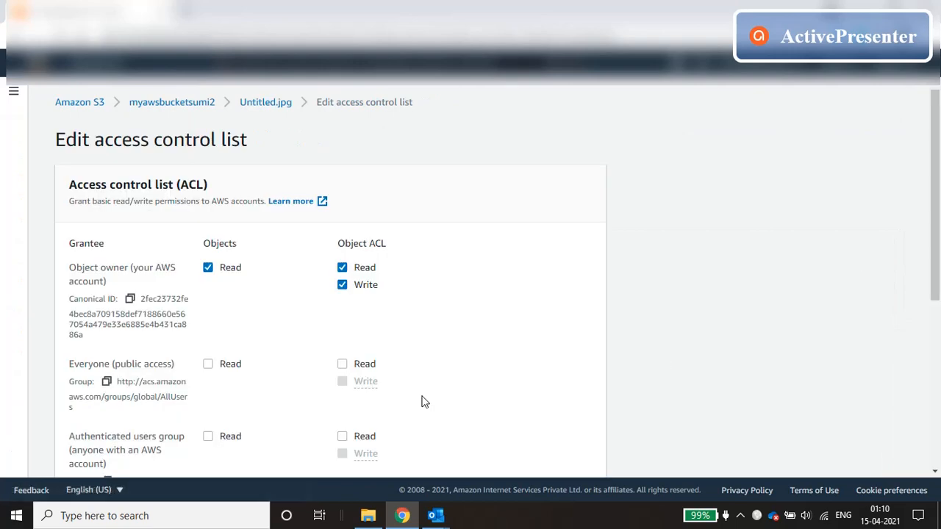
left_click(208, 364)
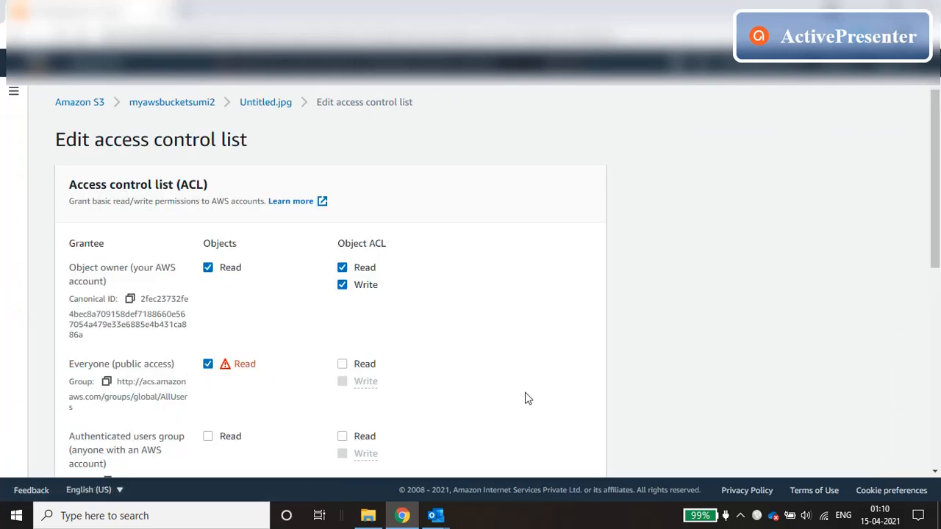
scroll(526, 397, "down", 6)
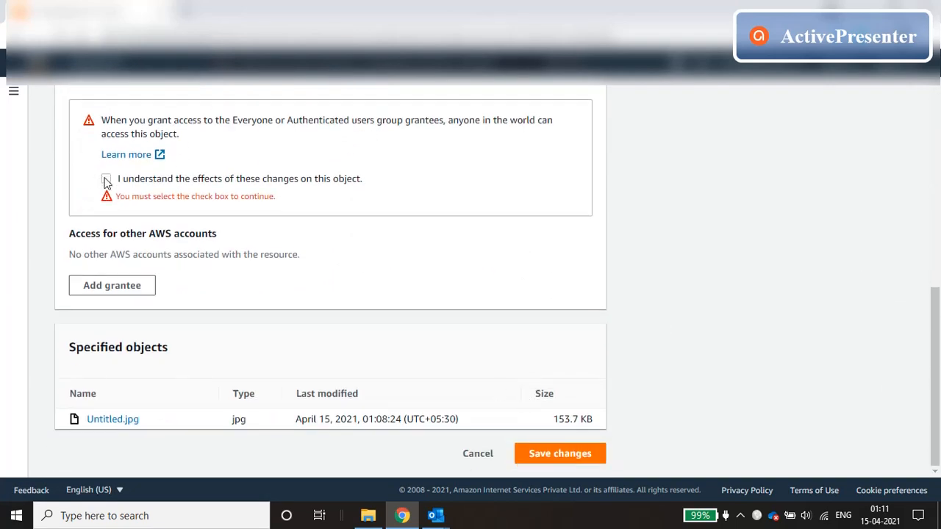
left_click(106, 181)
left_click(556, 461)
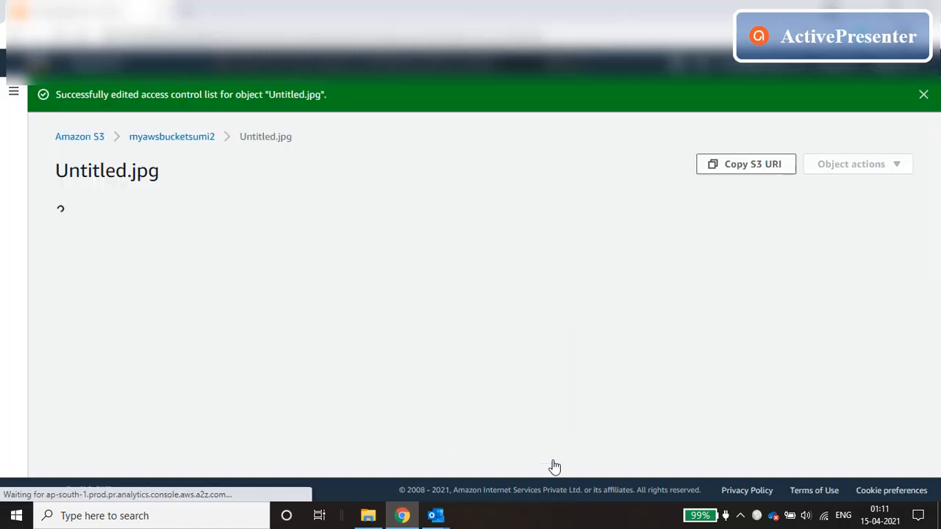
- View the public image of Untitled.jpg through its object URL and return to the object's page
scroll(403, 370, "down", 3)
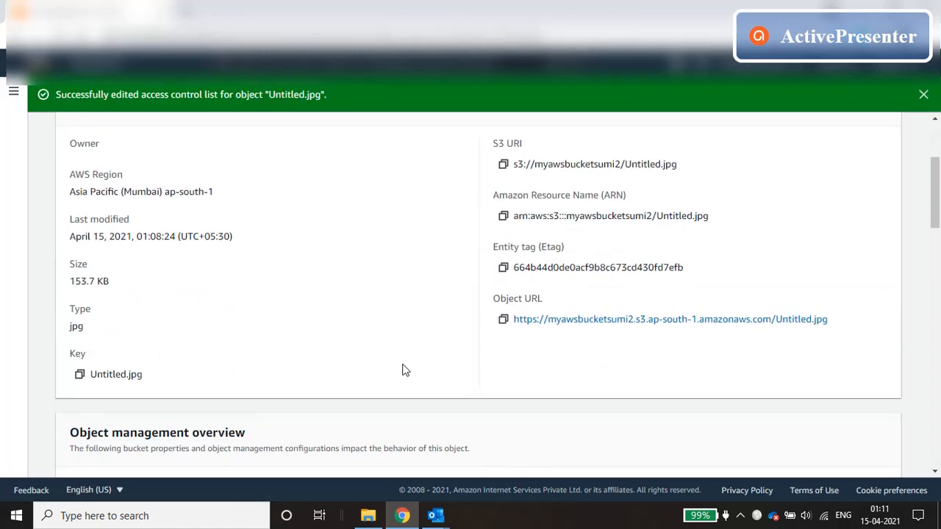
left_click(594, 320)
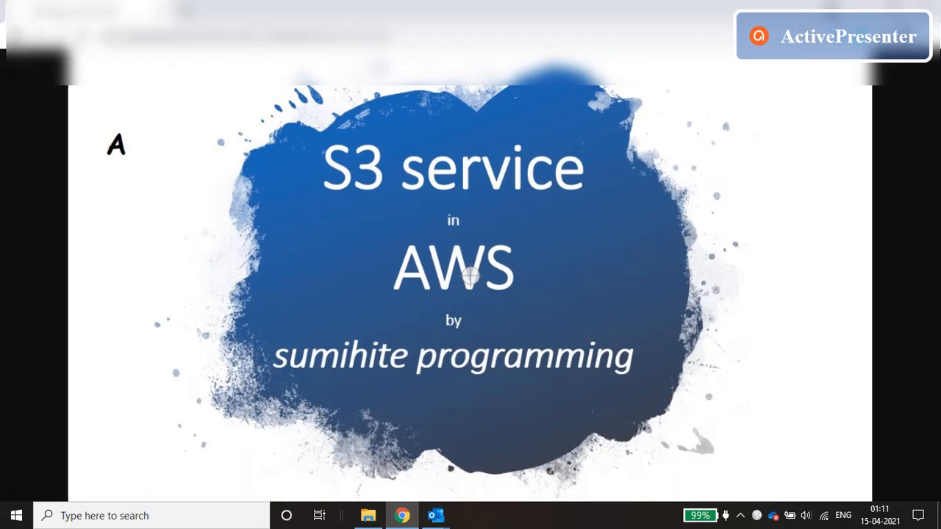
left_click(16, 38)
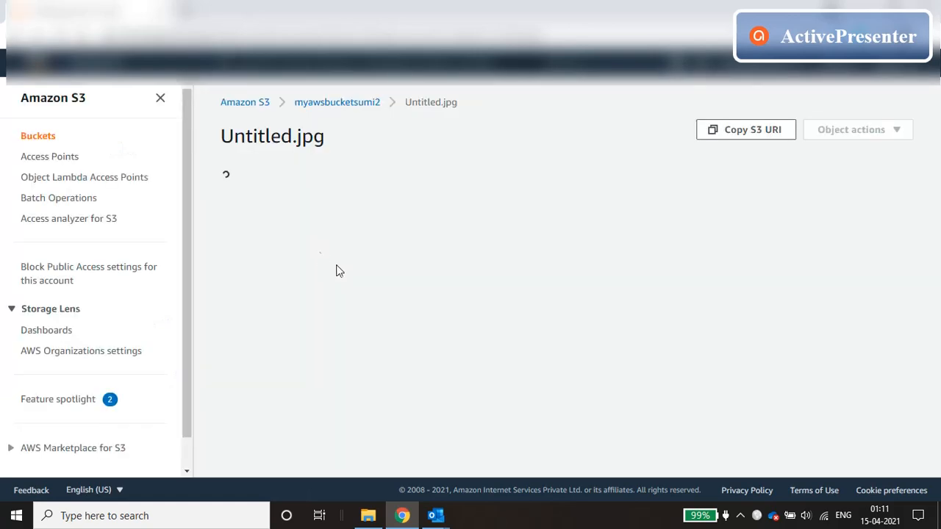
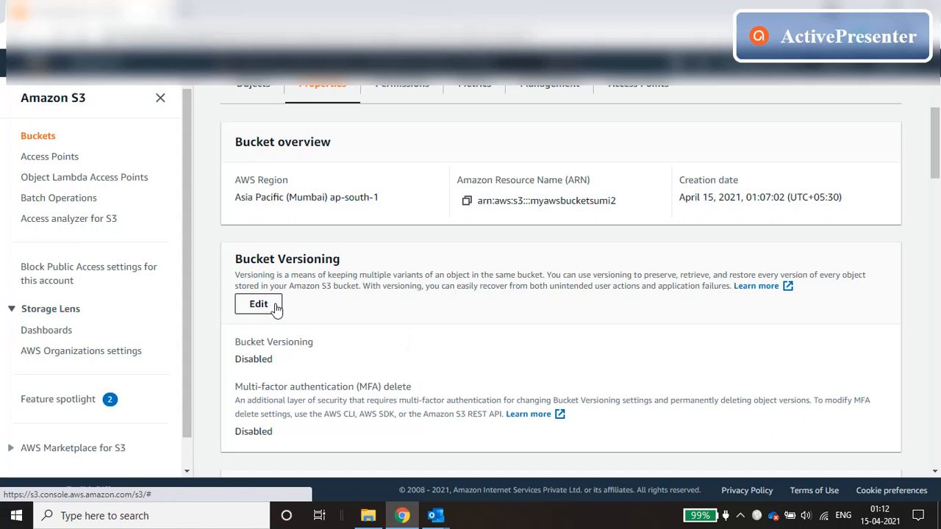
- Permanently delete Untitled.jpg from the bucket myawsbucketsumi2, entering "permanently delete" as confirmation, and close the deletion status page
scroll(340, 316, "up", 2)
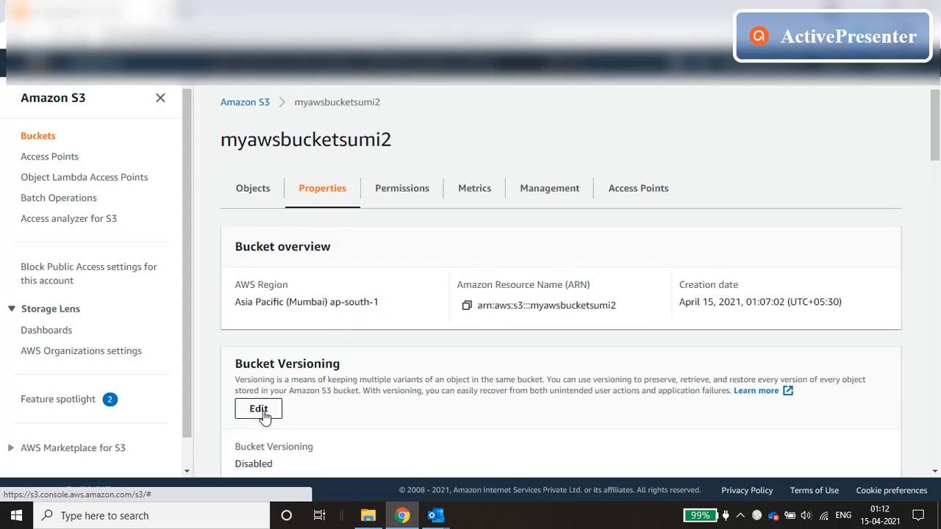
left_click(257, 195)
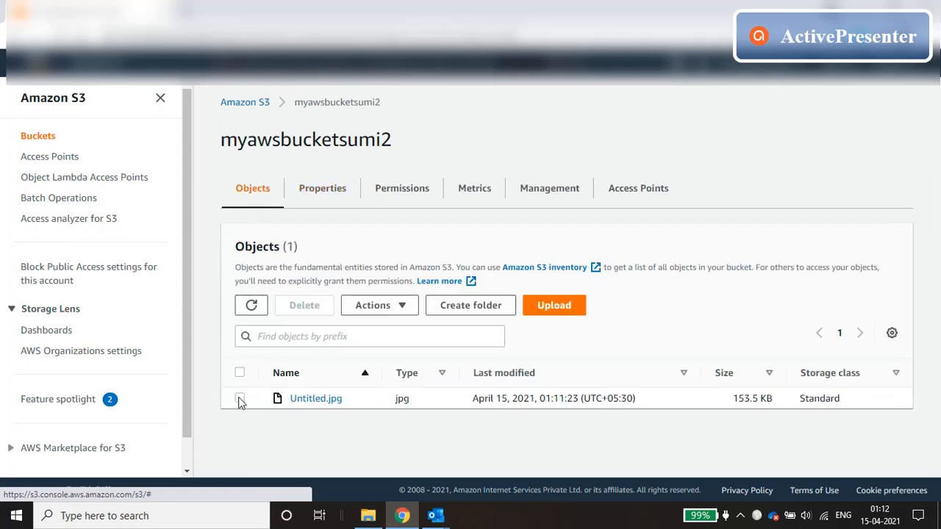
left_click(240, 399)
left_click(307, 307)
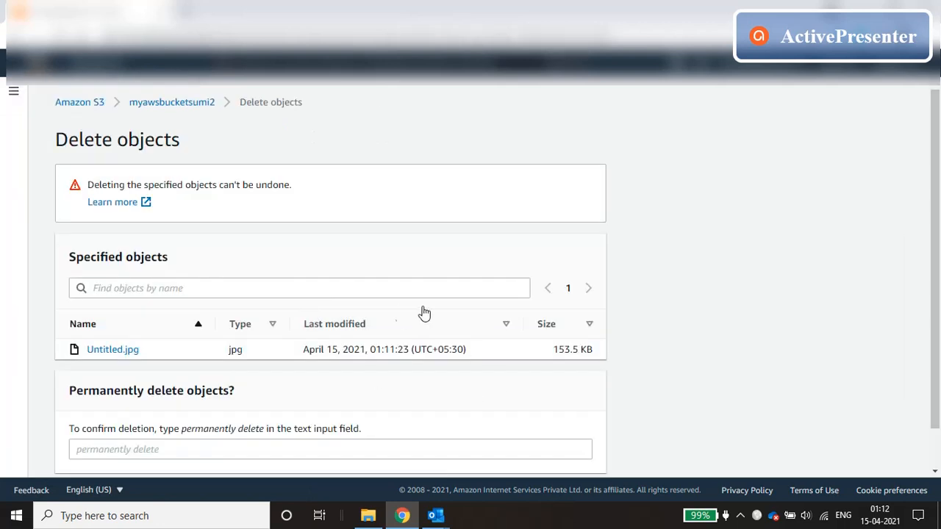
scroll(356, 350, "down", 1)
left_click(271, 406)
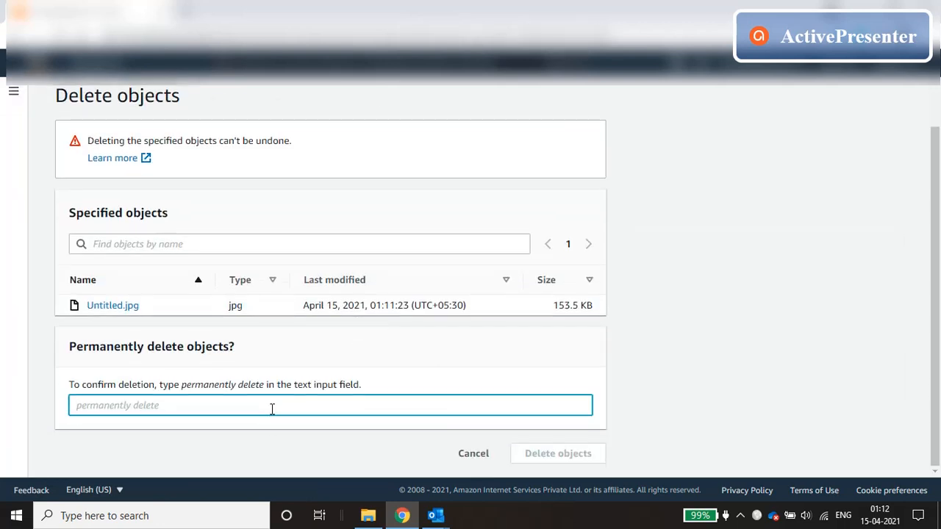
type("permanently del")
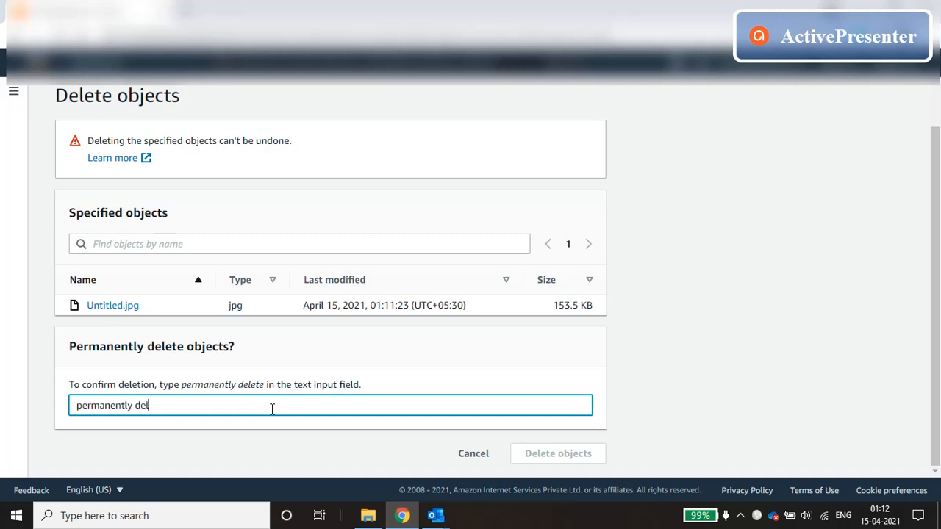
type("ete")
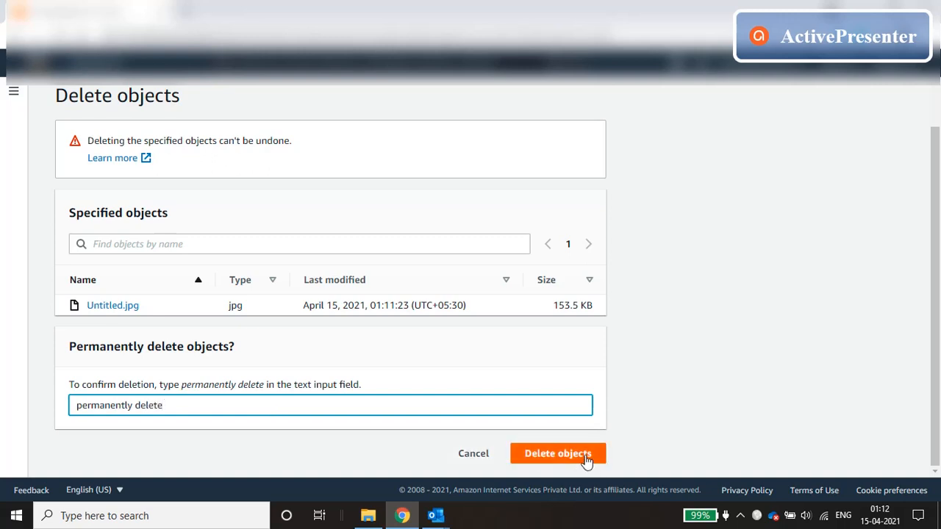
left_click(557, 453)
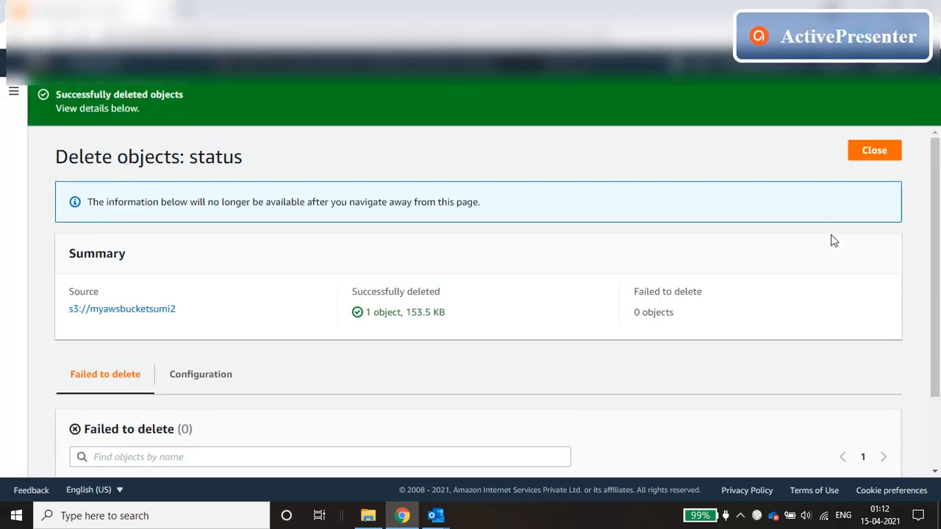
left_click(877, 152)
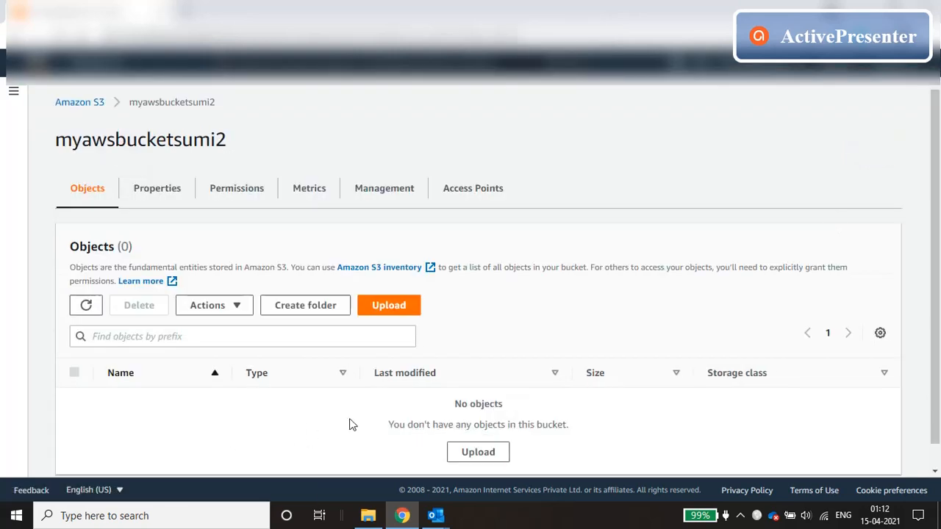
- Enable Bucket Versioning in the properties of the bucket myawsbucketsumi2 and save the changes
left_click(152, 188)
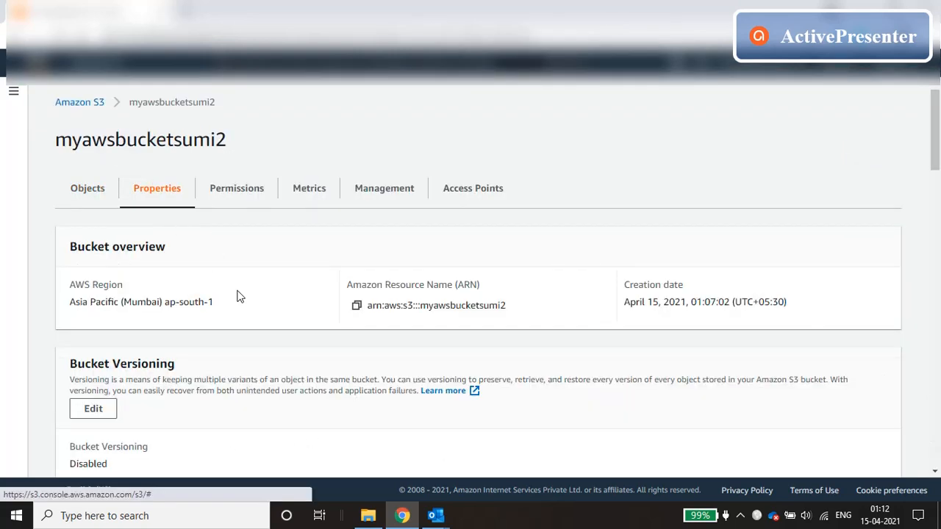
scroll(250, 388, "down", 1)
scroll(250, 388, "down", 1)
left_click(93, 316)
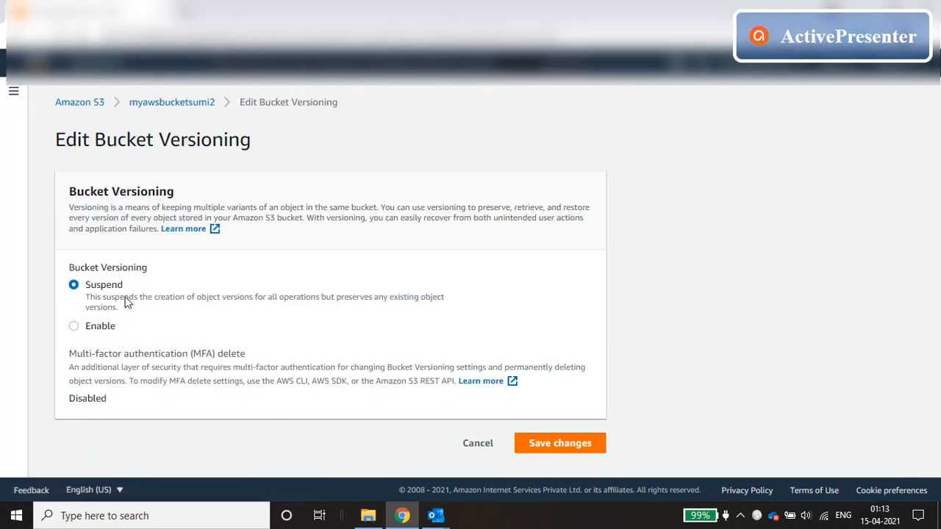
left_click(74, 326)
scroll(385, 375, "down", 1)
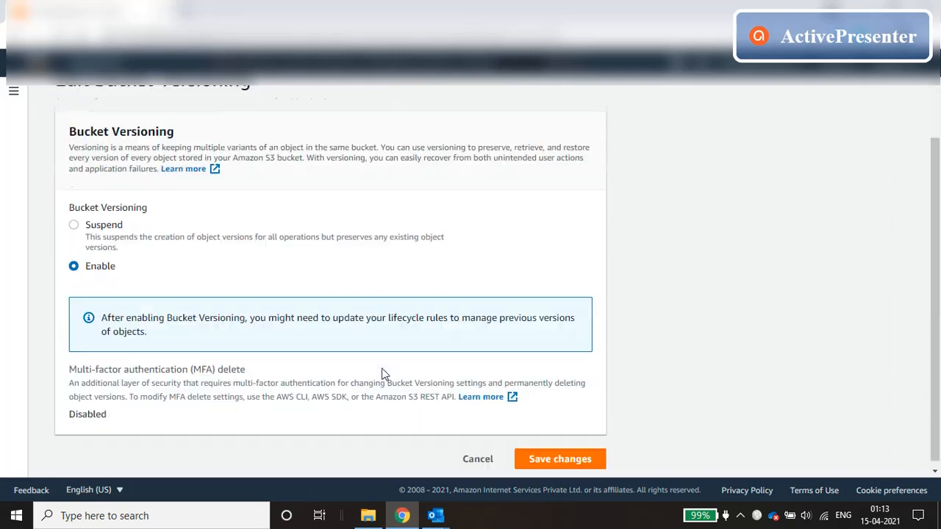
left_click(530, 456)
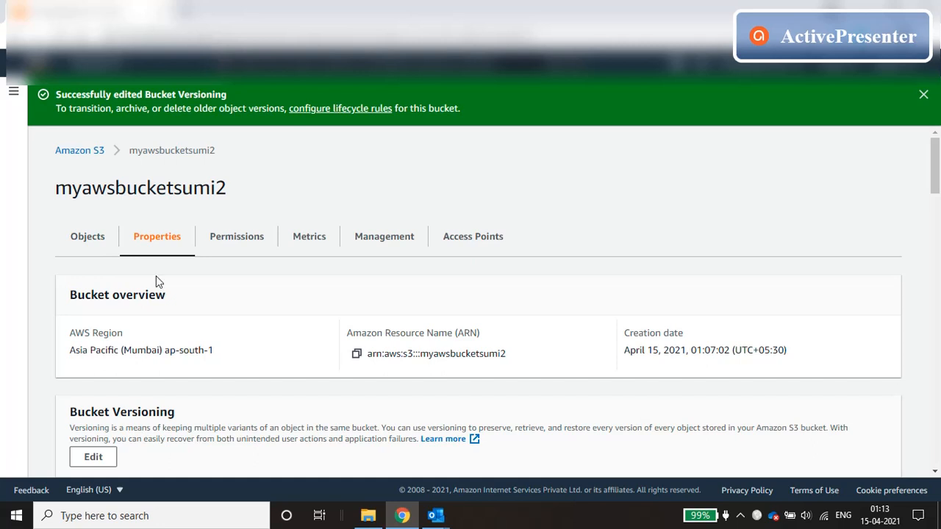
- Upload the local file Untitled.jpg to the bucket myawsbucketsumi2 and close the upload status page
left_click(92, 238)
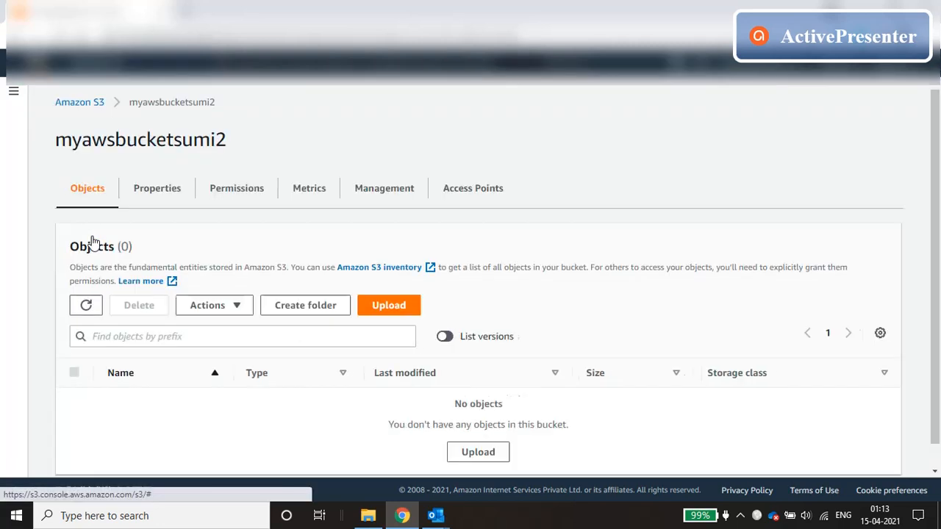
left_click(385, 307)
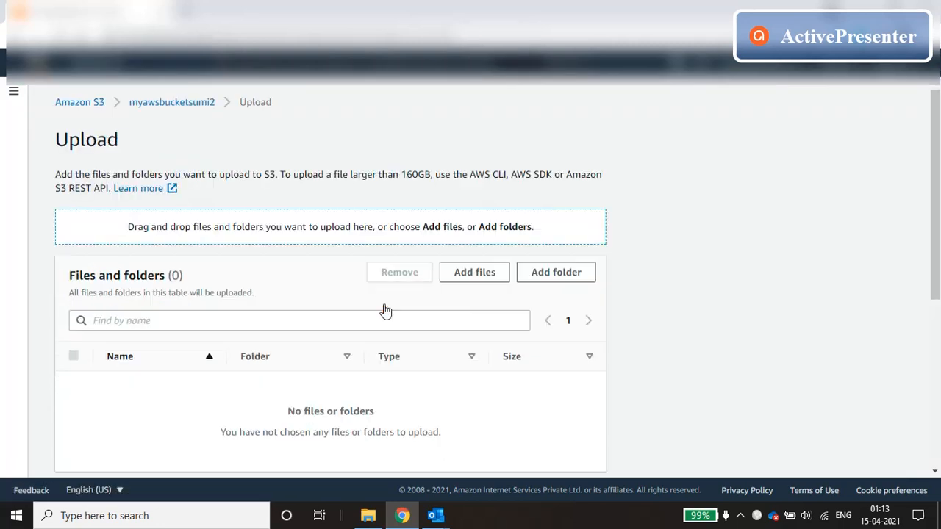
left_click(474, 273)
left_click(372, 175)
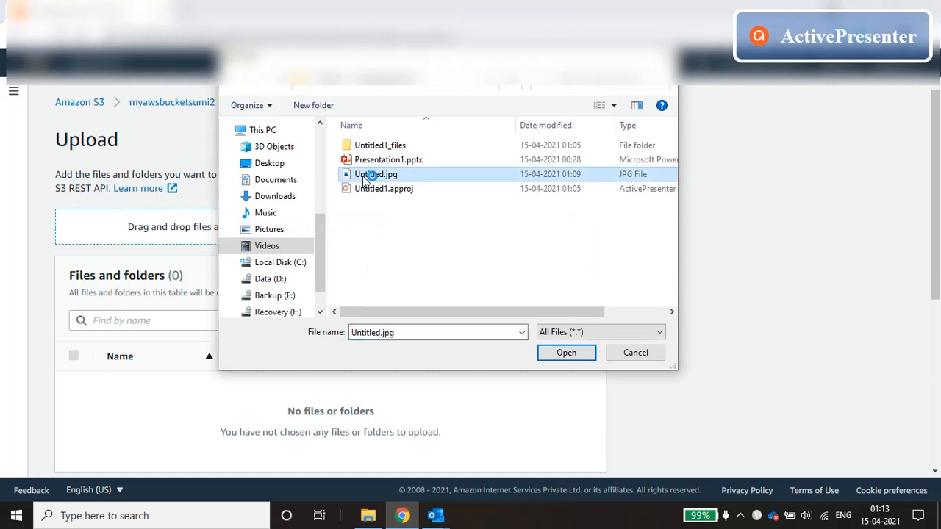
left_click(566, 353)
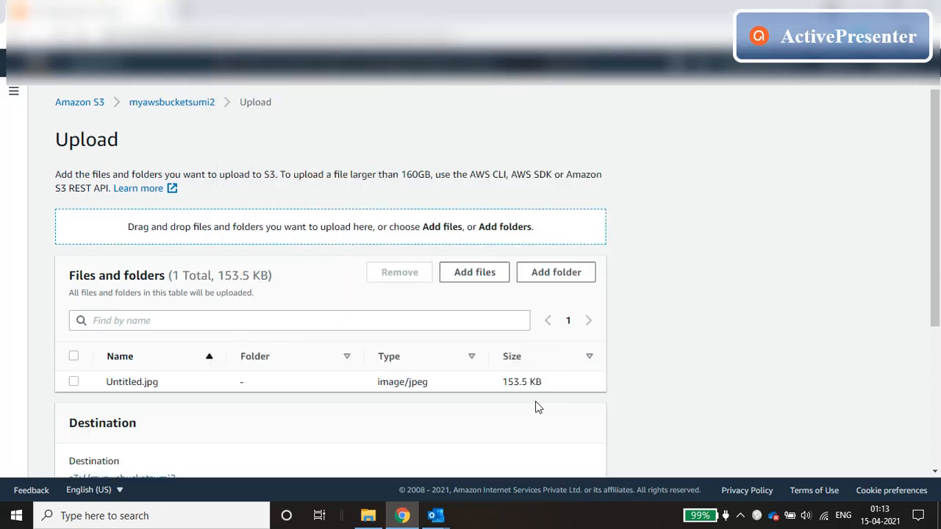
scroll(535, 407, "down", 3)
left_click(571, 452)
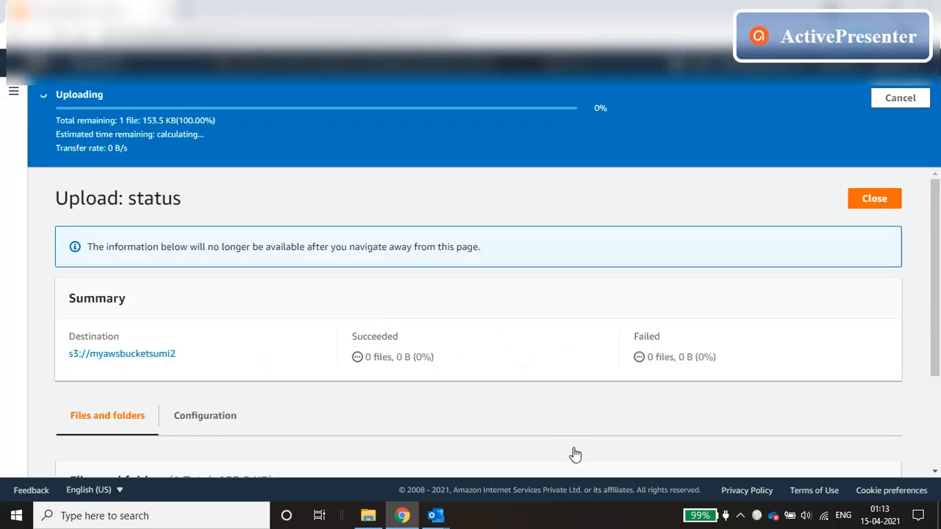
scroll(356, 399, "down", 1)
scroll(358, 399, "up", 1)
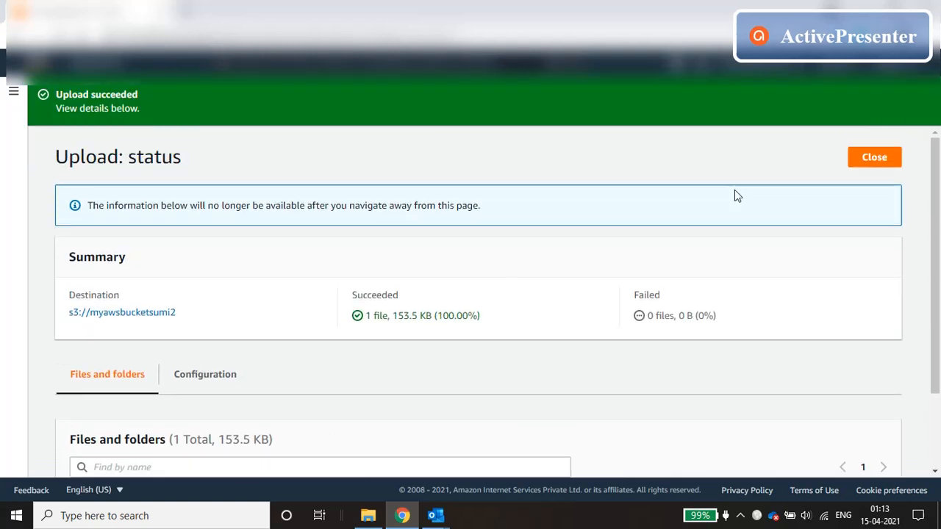
left_click(874, 158)
- View the list of versions of the uploaded Untitled.jpg object and return to its properties
left_click(164, 404)
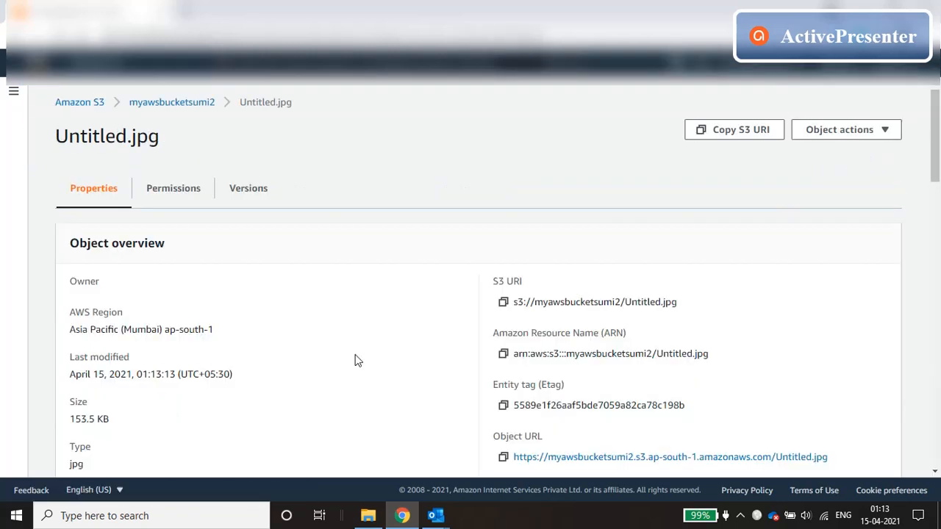
left_click(248, 191)
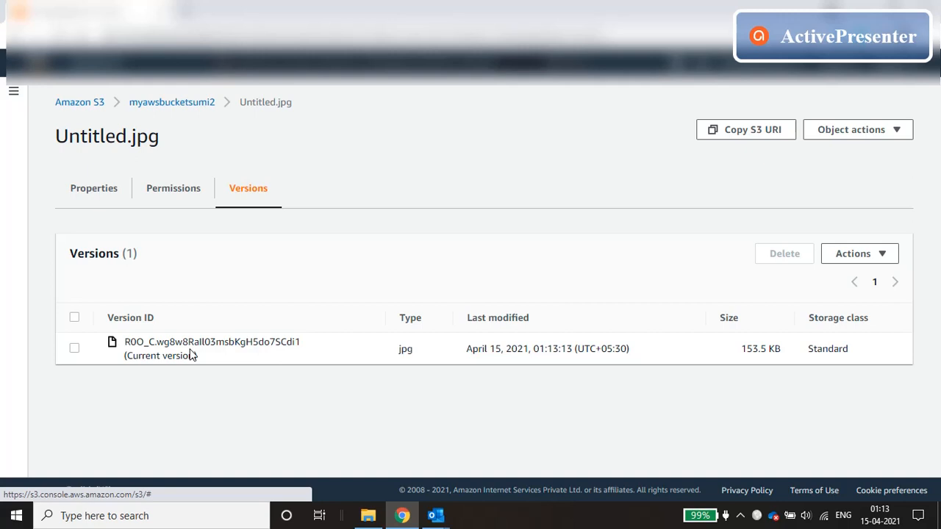
left_click(82, 188)
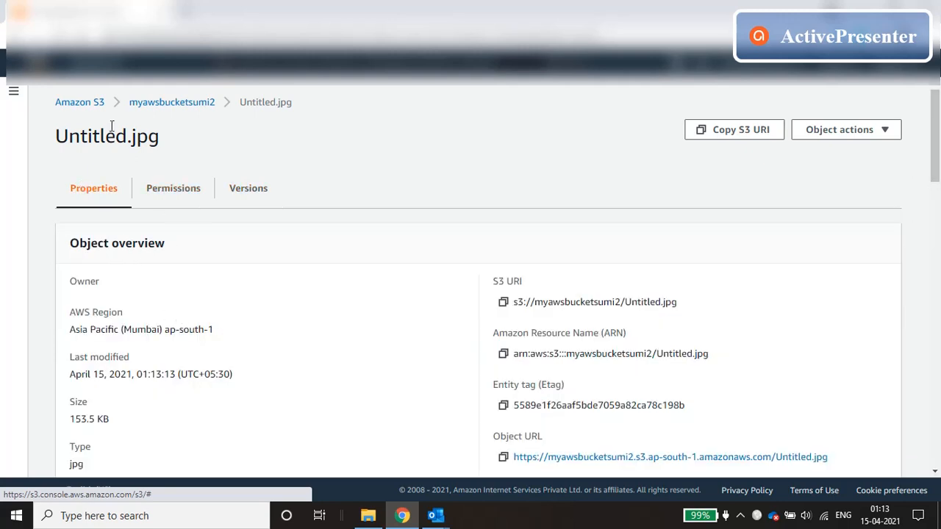
- Grant Everyone (public access) read permission on the uploaded Untitled.jpg object, acknowledge the effects and save the access control list
left_click(181, 102)
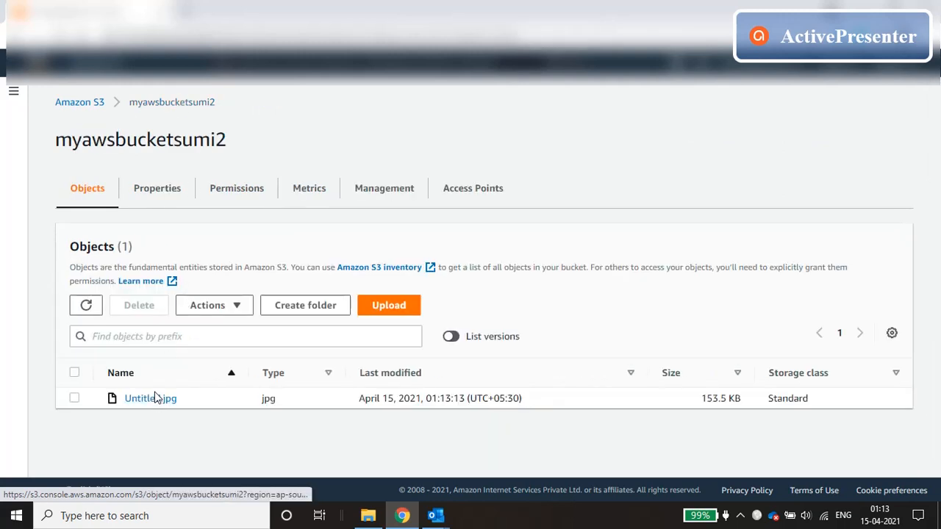
left_click(144, 407)
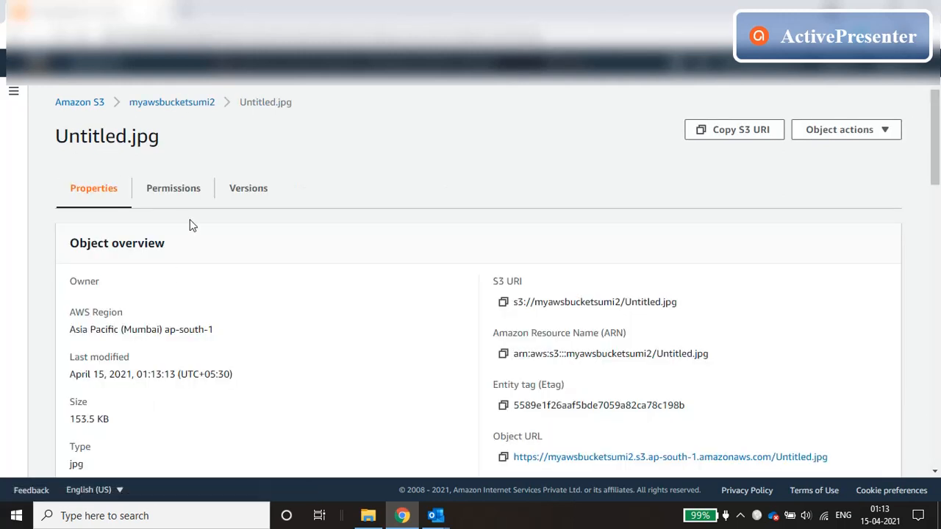
left_click(174, 189)
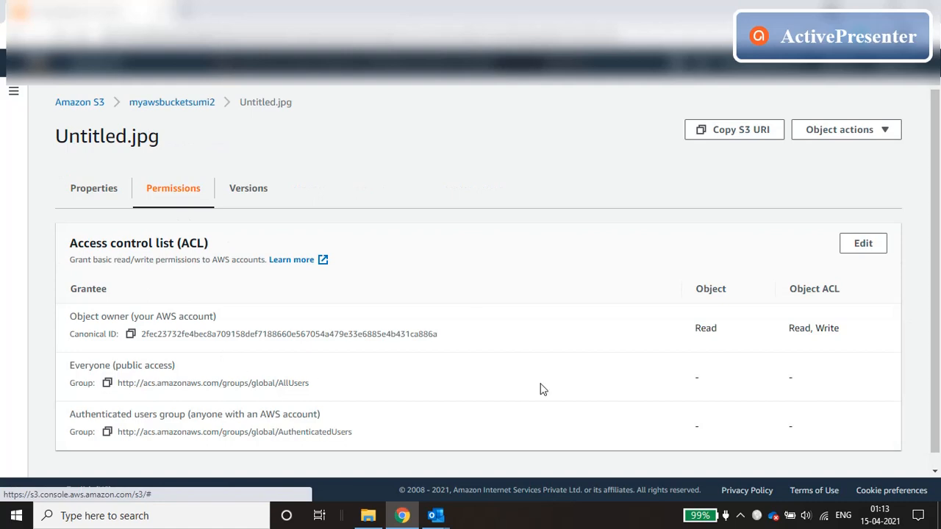
left_click(862, 244)
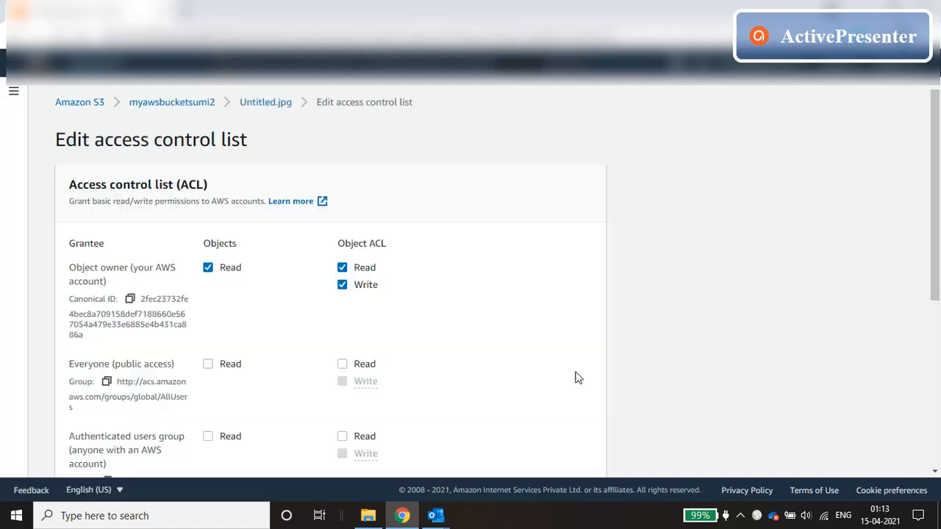
left_click(207, 364)
scroll(576, 370, "down", 4)
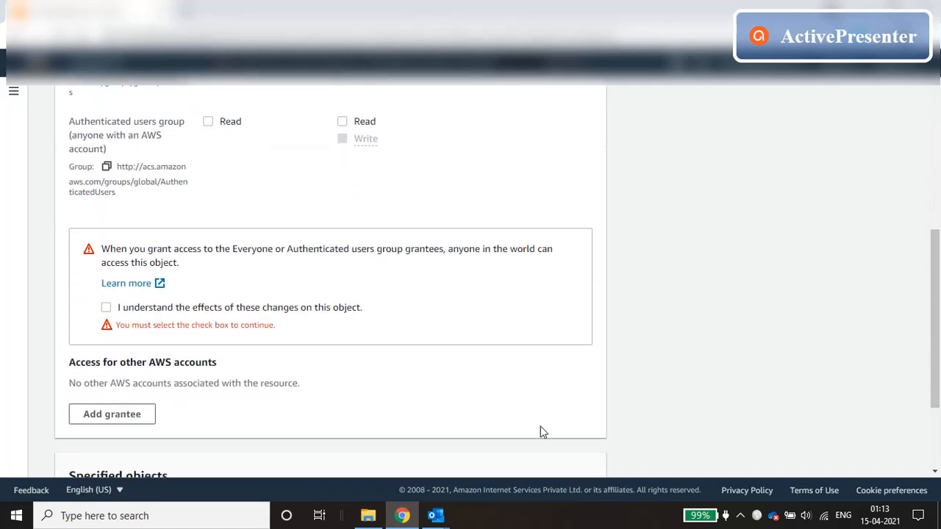
scroll(541, 433, "down", 2)
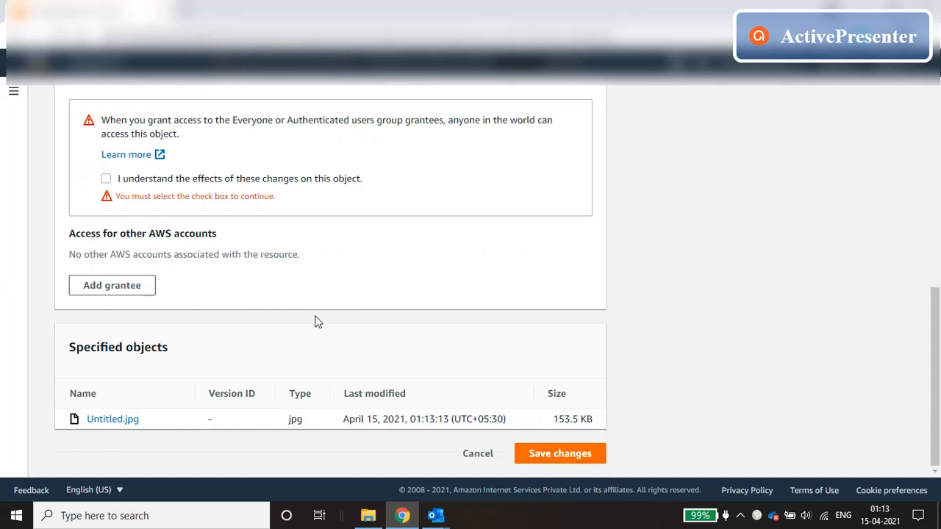
left_click(107, 180)
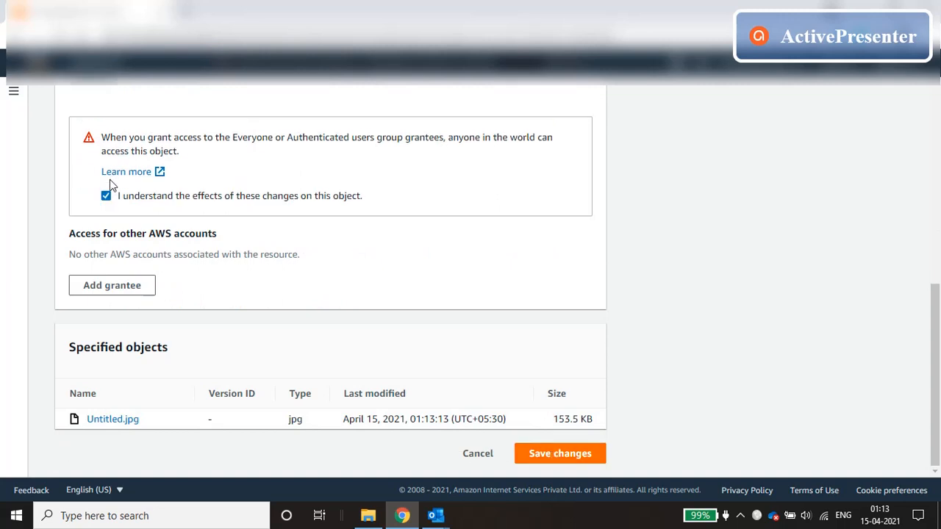
left_click(557, 455)
- View the uploaded Untitled.jpg in the browser through its object URL and return to the object's page
scroll(389, 358, "down", 3)
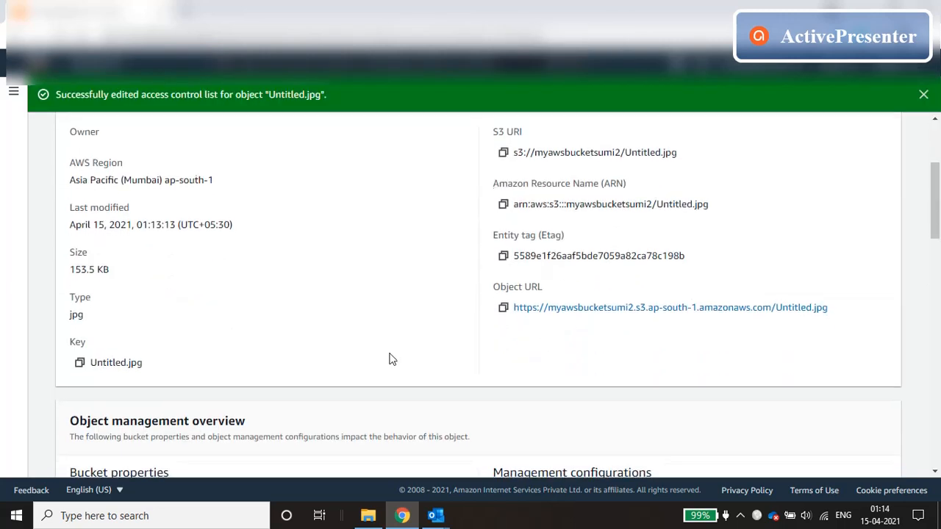
left_click(599, 311)
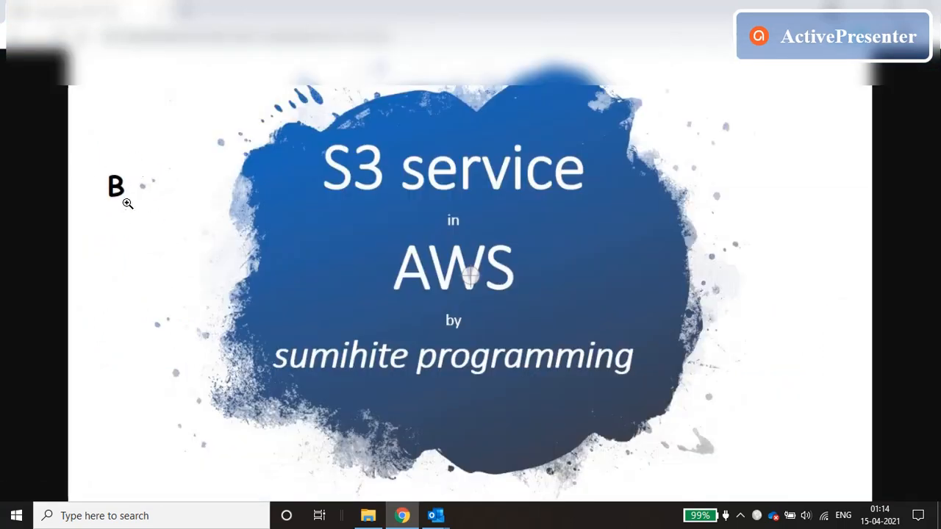
key("alt+Left")
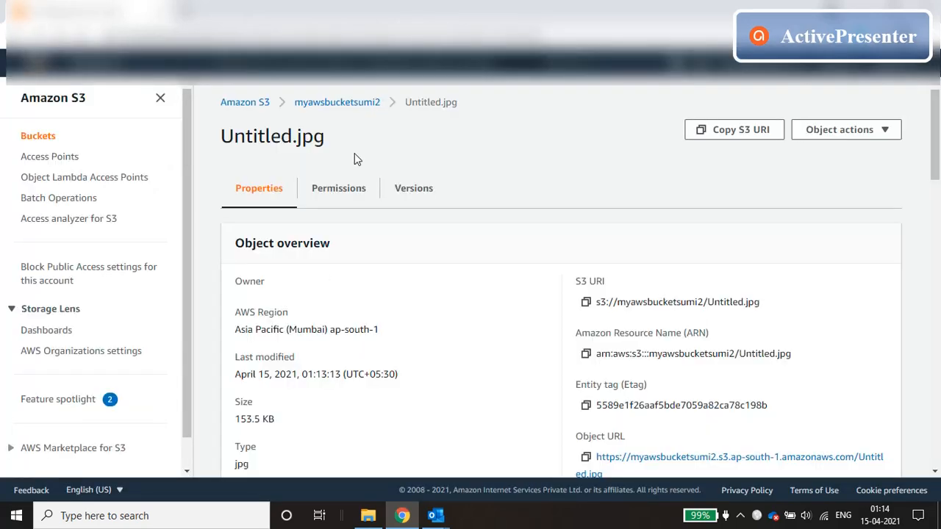
- Return to the object list of myawsbucketsumi2, switch to File Explorer and open the local Untitled.jpg in Paint
left_click(348, 106)
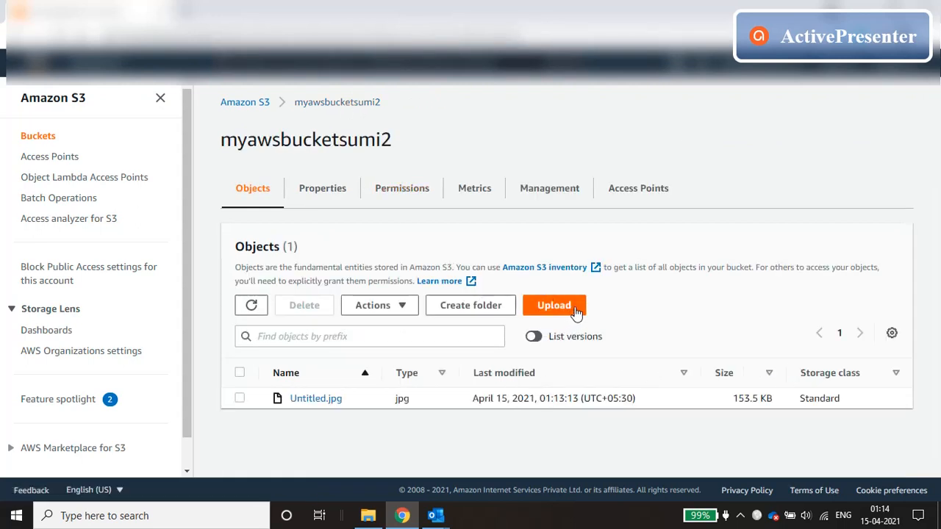
left_click(369, 516)
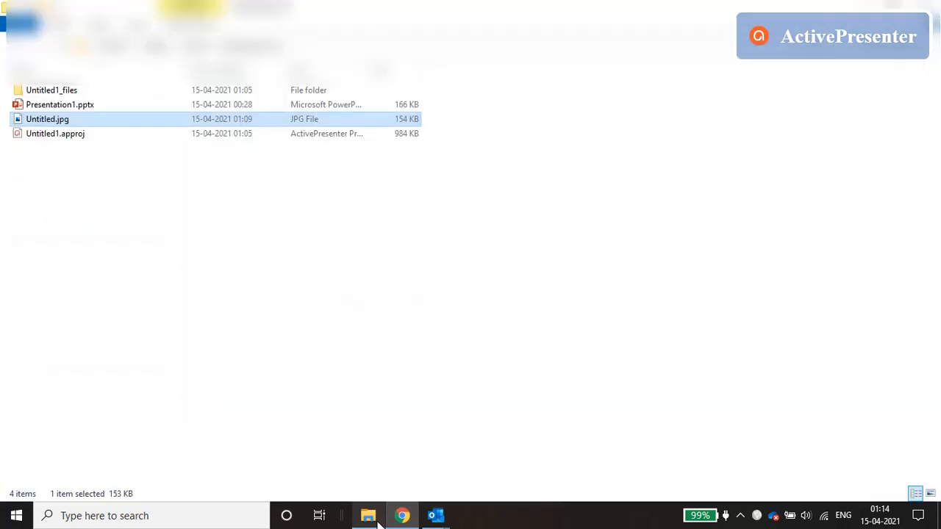
right_click(80, 122)
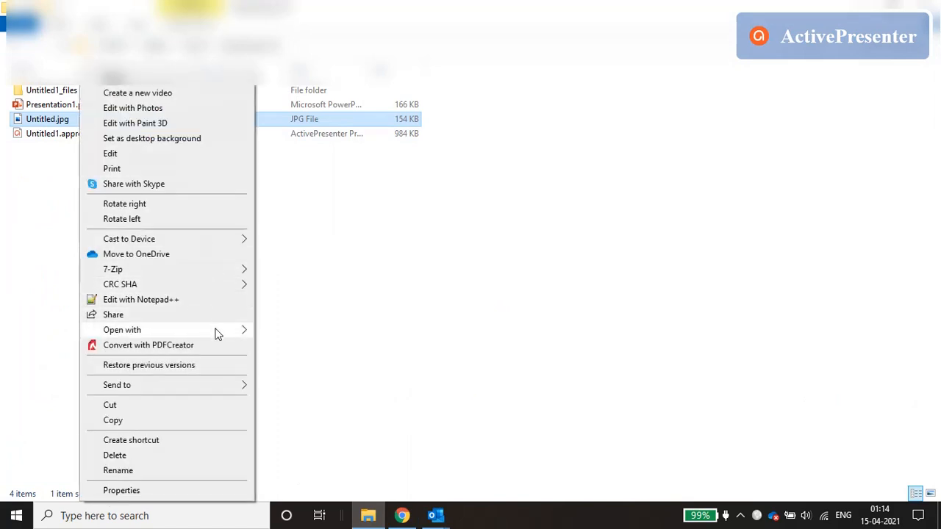
mouse_move(214, 330)
left_click(287, 334)
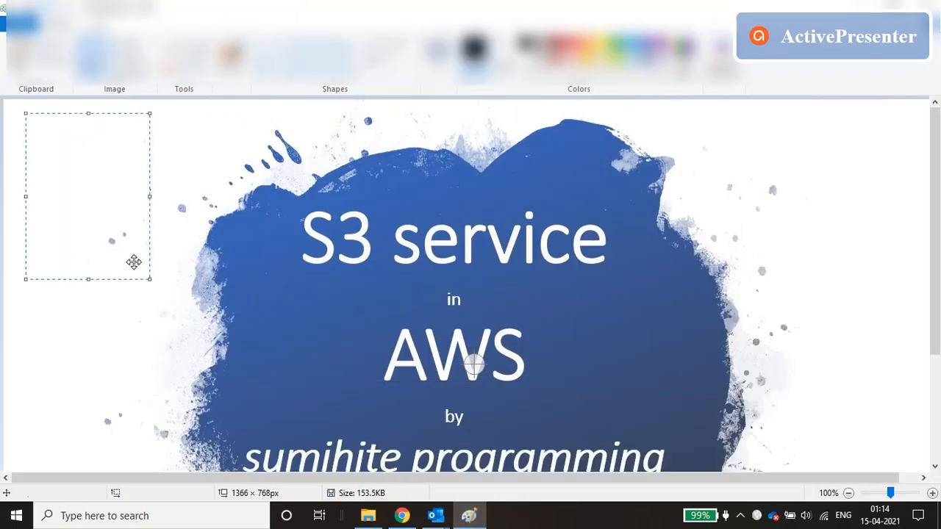
- Add the text A in the white area beside the blue artwork, and close Paint while saving the image
left_click(133, 314)
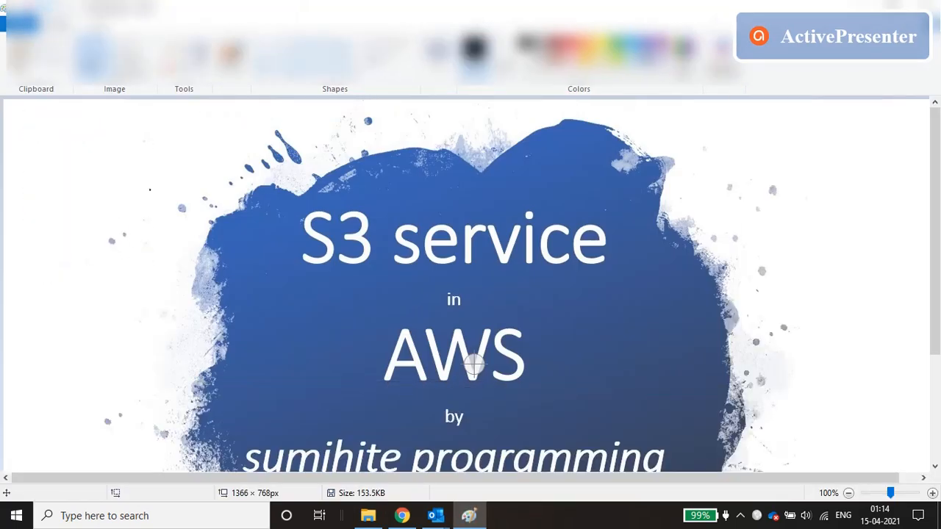
left_click(197, 48)
left_click(41, 264)
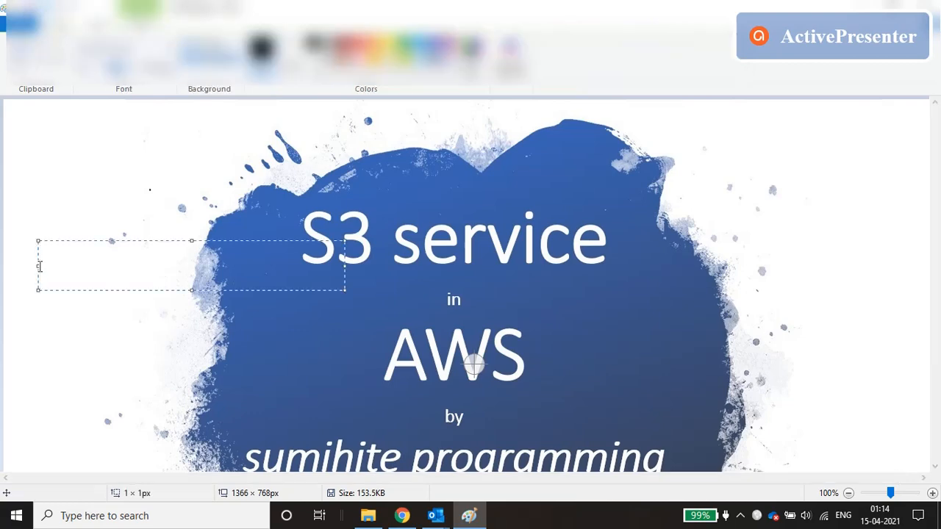
type("a")
key("BackSpace")
type("A")
left_click(38, 372)
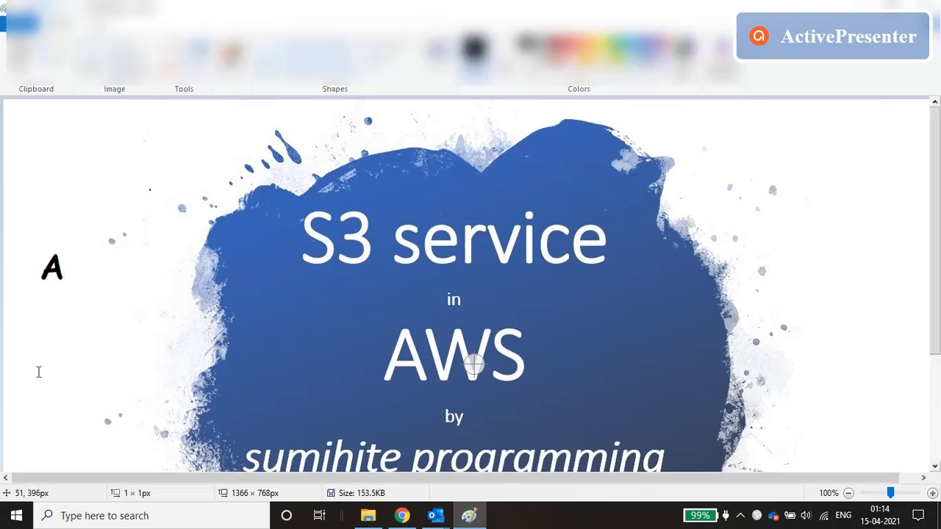
left_click(38, 372)
left_click(931, 9)
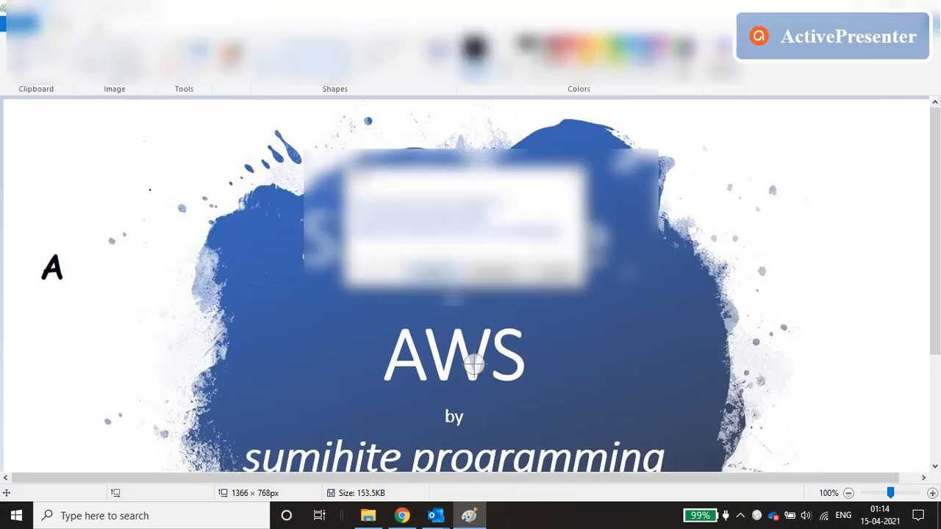
left_click(441, 272)
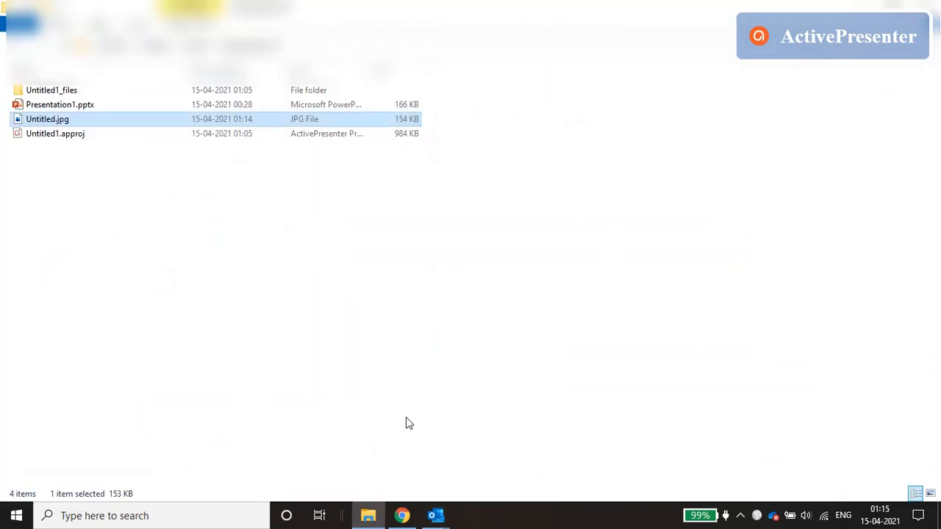
- Switch to the S3 console in Chrome, upload the edited Untitled.jpg to myawsbucketsumi2 and close the upload status
left_click(402, 516)
left_click(562, 311)
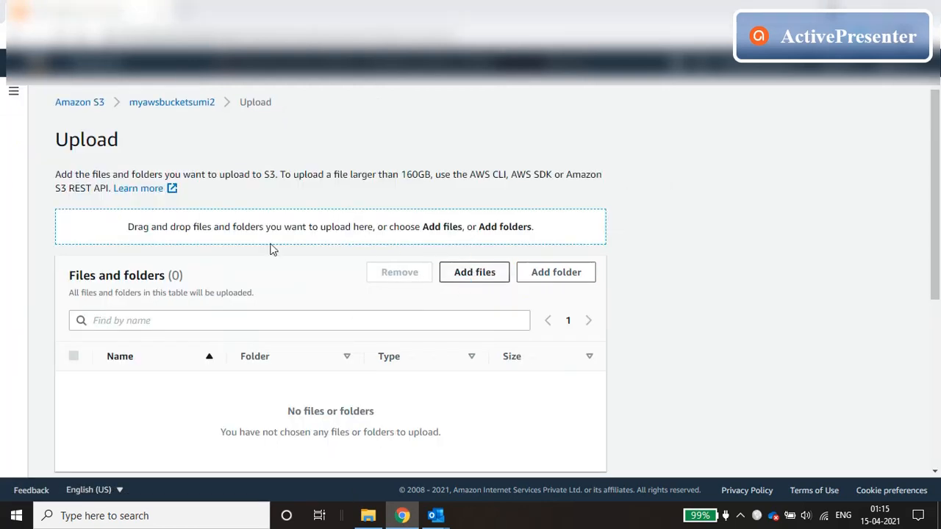
left_click(475, 272)
double_click(375, 178)
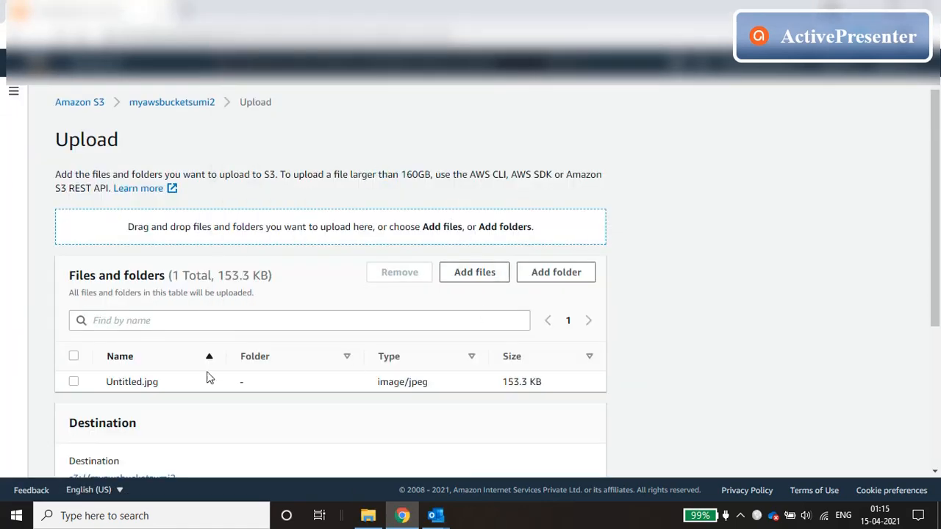
scroll(338, 404, "down", 3)
left_click(563, 452)
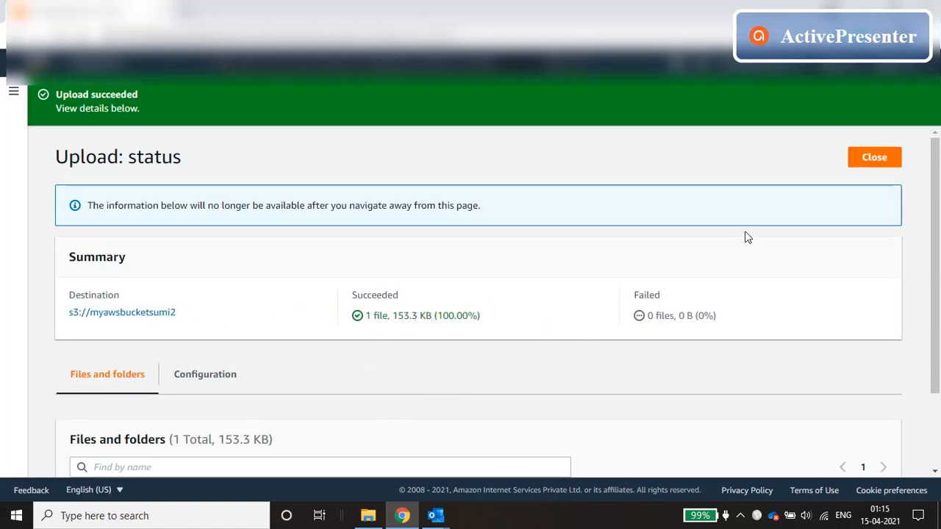
left_click(892, 156)
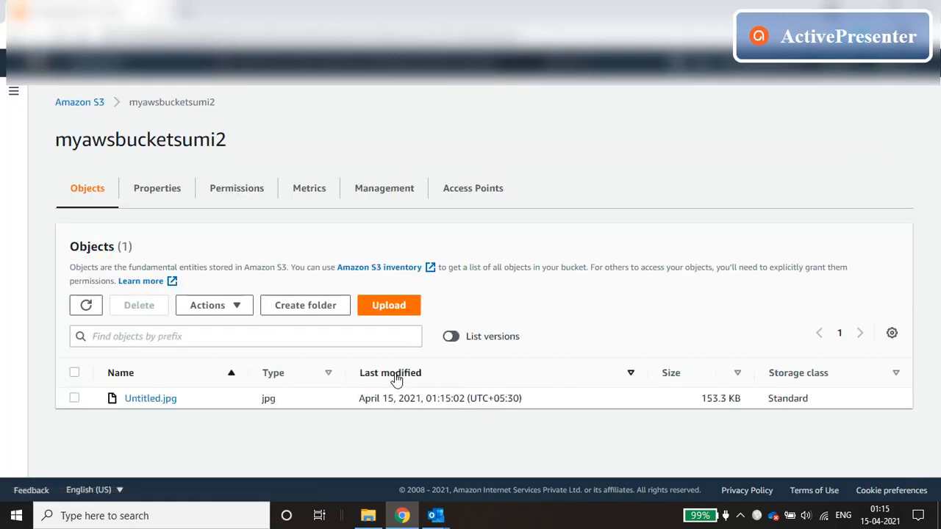
- View the version list of the re-uploaded Untitled.jpg and check its properties and object URL
left_click(151, 399)
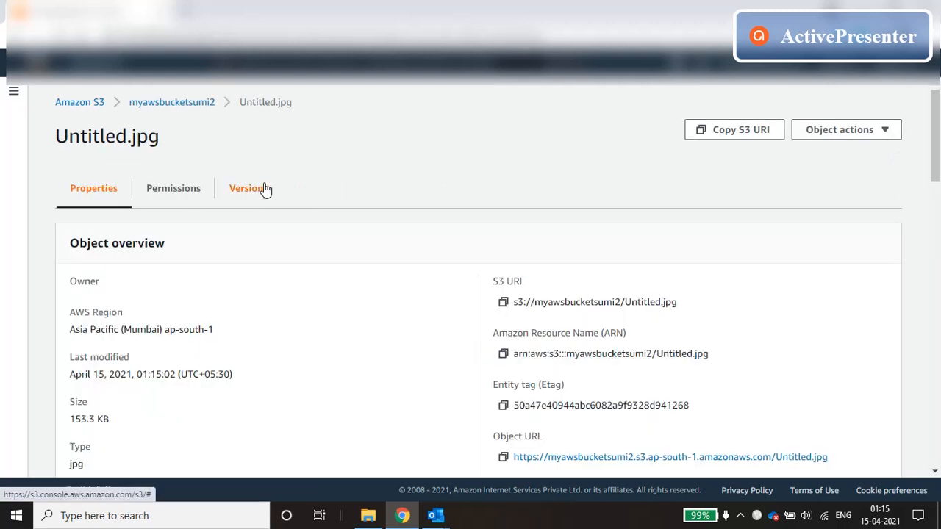
left_click(263, 189)
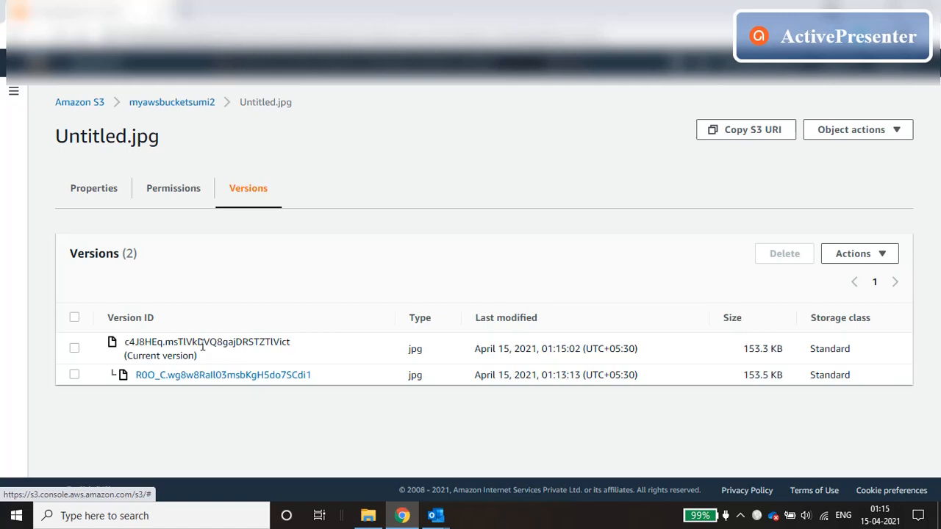
left_click(108, 190)
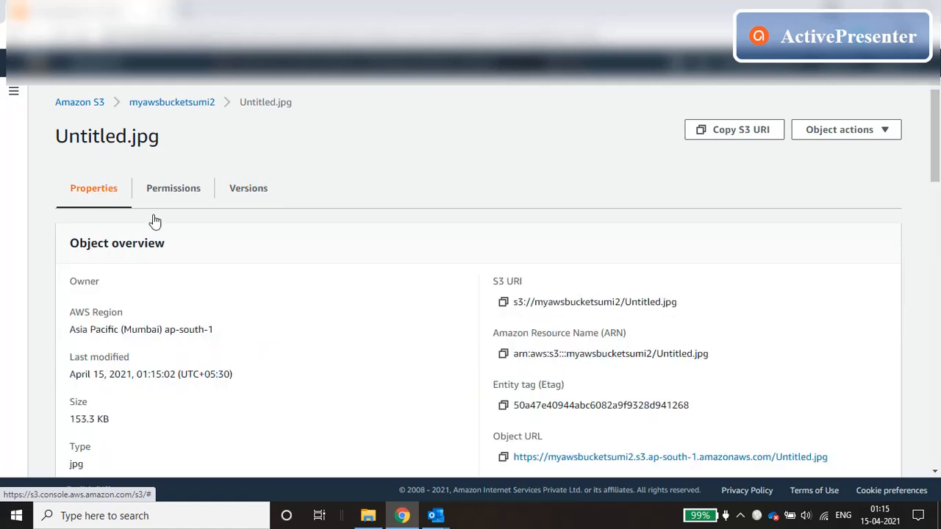
scroll(342, 345, "down", 8)
scroll(341, 345, "up", 10)
scroll(395, 320, "down", 2)
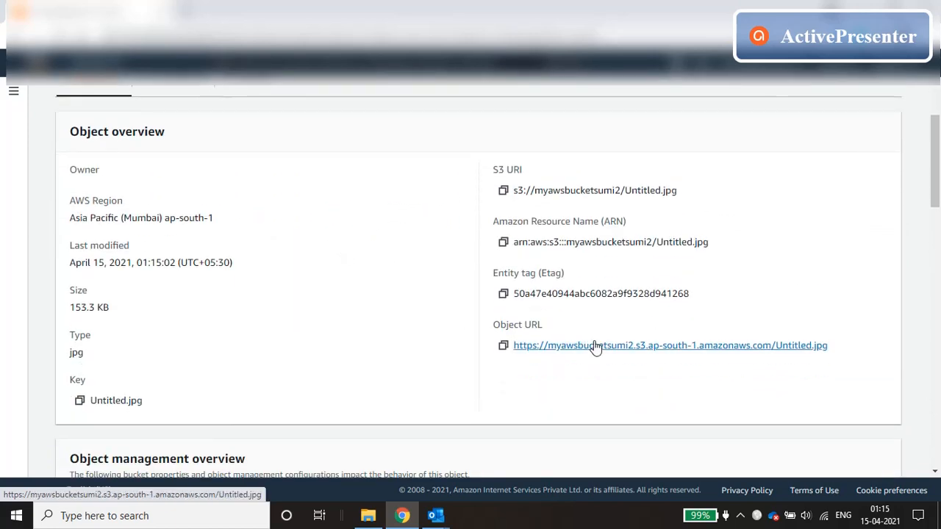
scroll(309, 265, "up", 2)
- Grant Everyone (public access) read permission on the current Untitled.jpg object, acknowledge the effects and save the changes
left_click(189, 193)
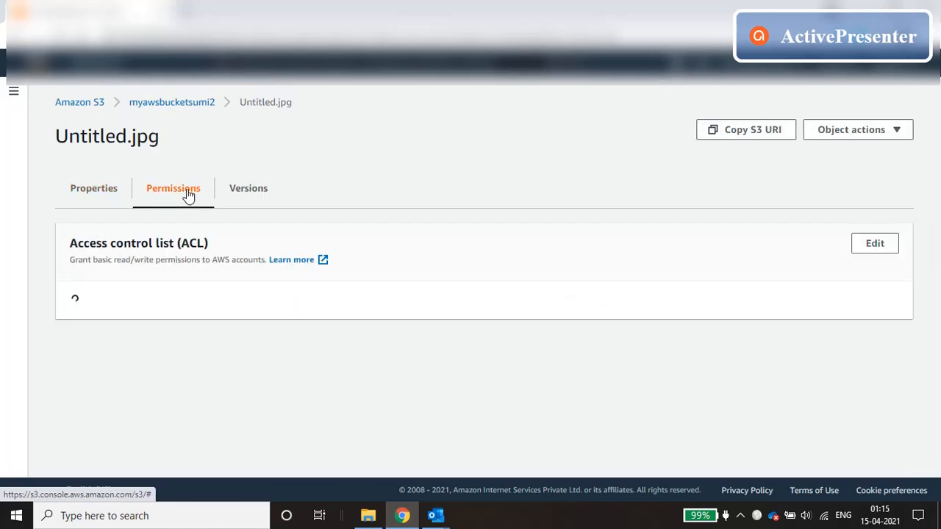
left_click(863, 243)
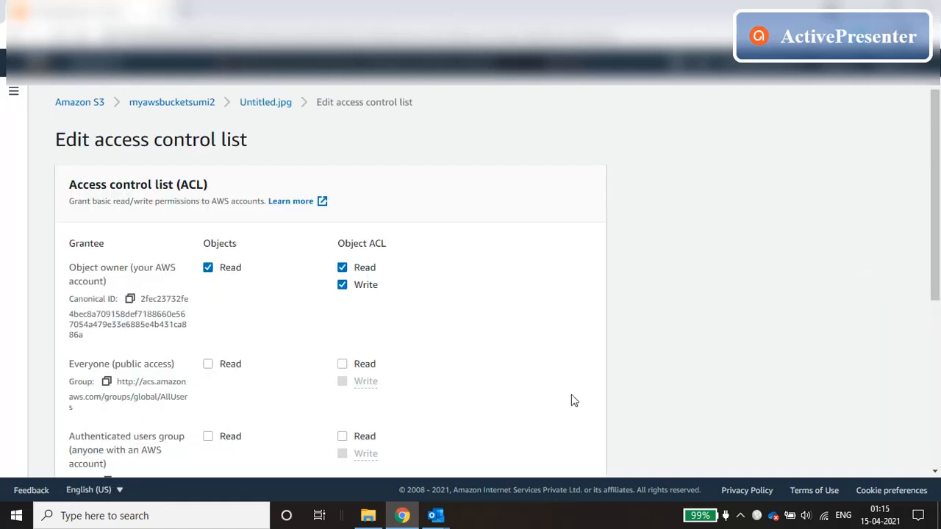
left_click(208, 364)
scroll(533, 355, "down", 6)
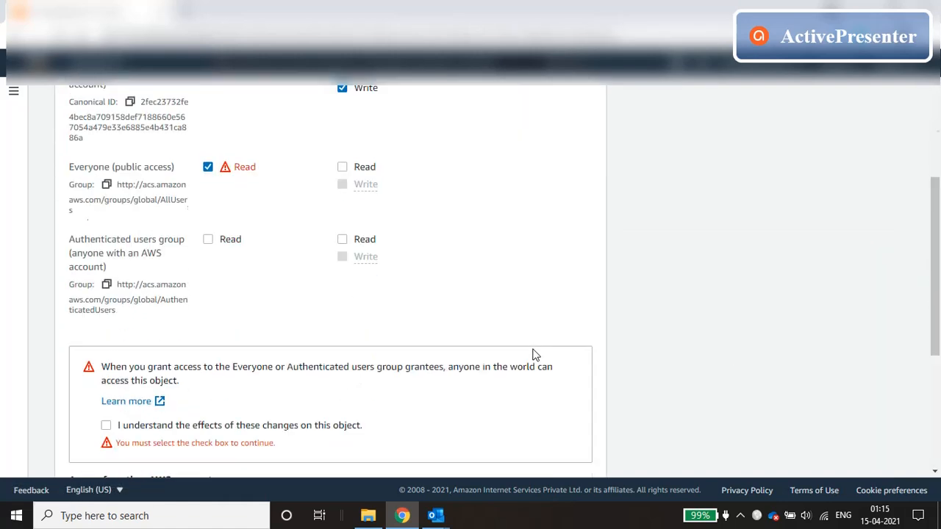
left_click(104, 190)
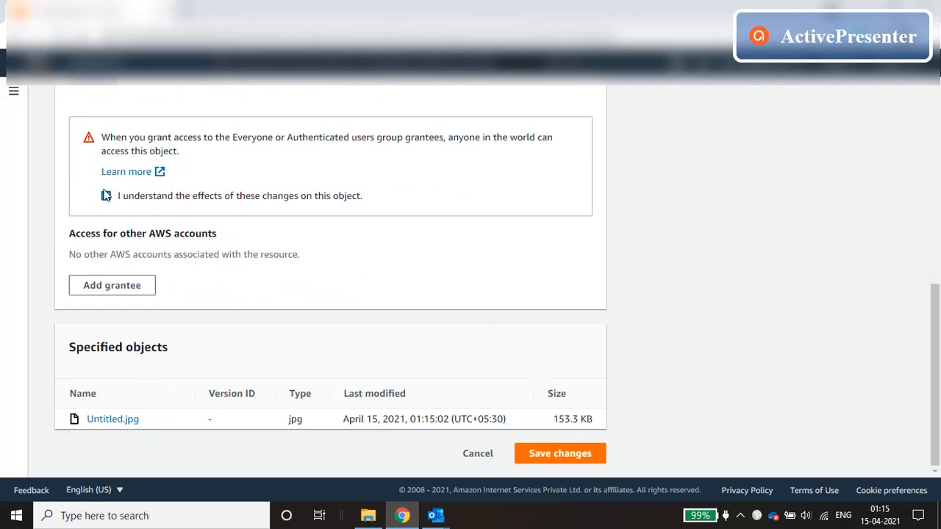
left_click(560, 453)
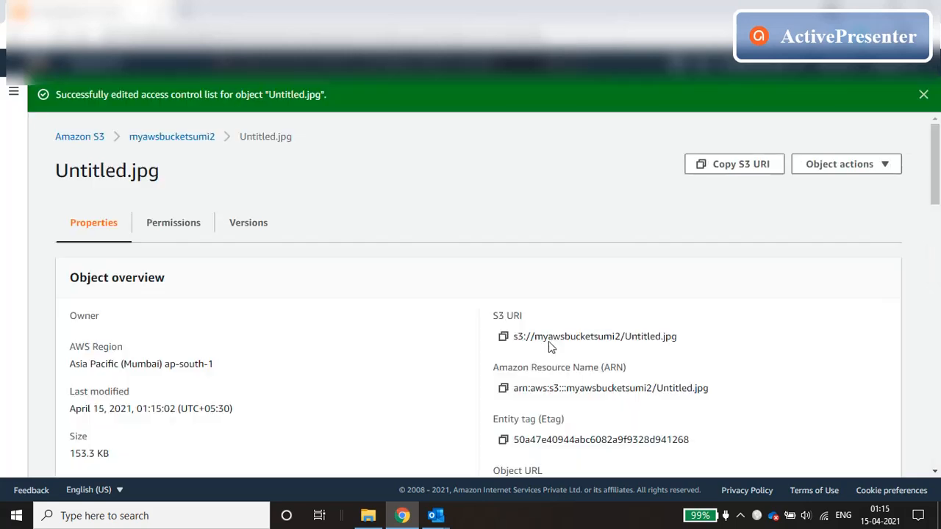
- View the current version of Untitled.jpg in the browser through its object URL
scroll(591, 353, "down", 2)
scroll(594, 354, "up", 1)
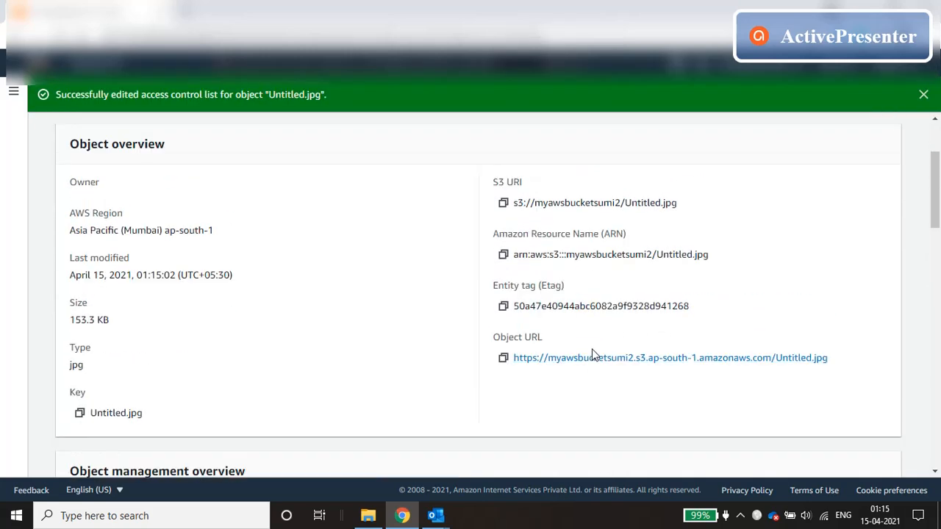
left_click(594, 357)
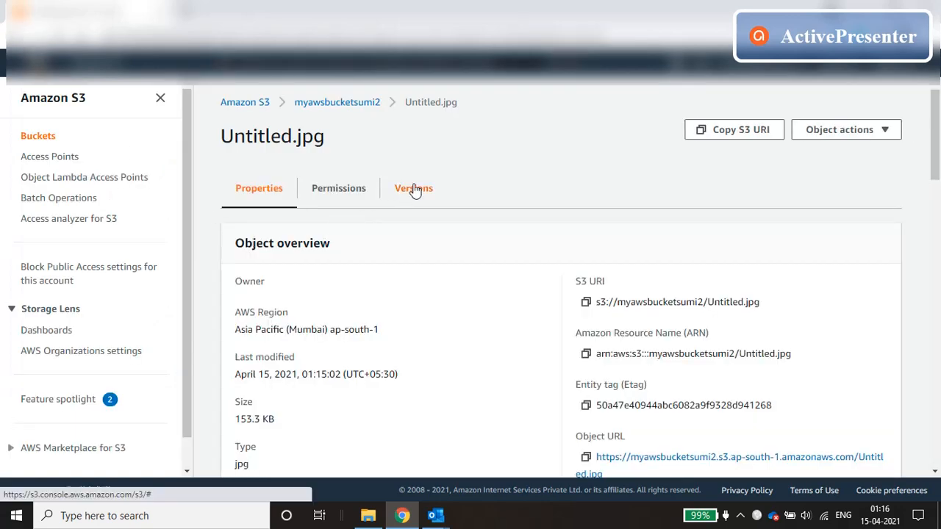
- Open the older version of Untitled.jpg from its version list, review its properties and return to the bucket's object list
left_click(414, 189)
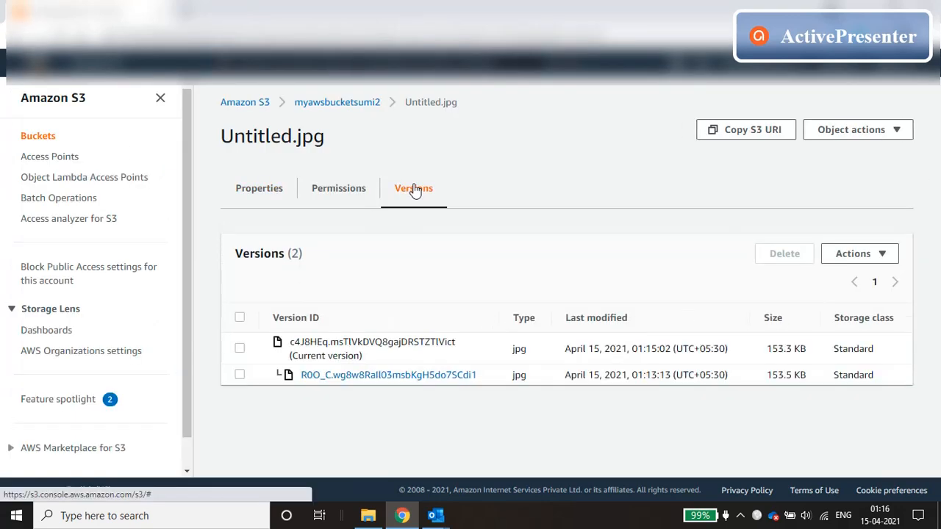
left_click(385, 376)
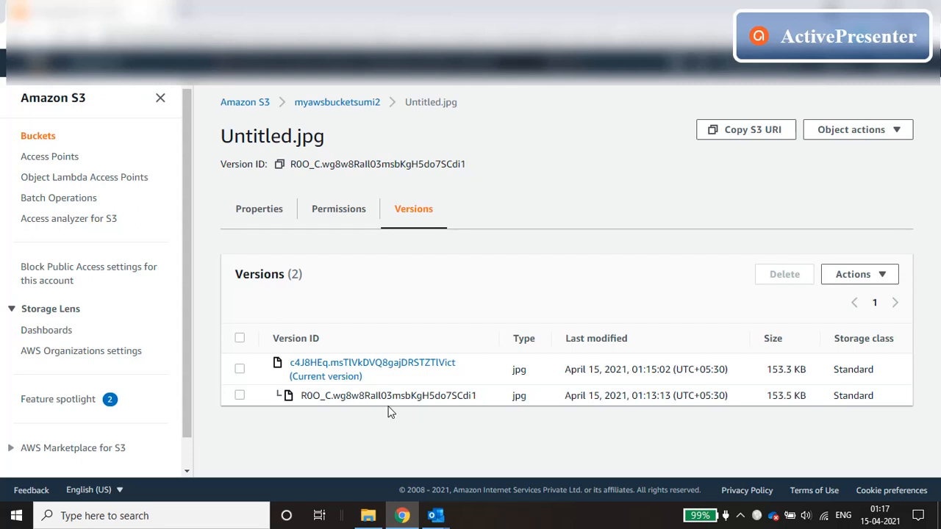
left_click(269, 214)
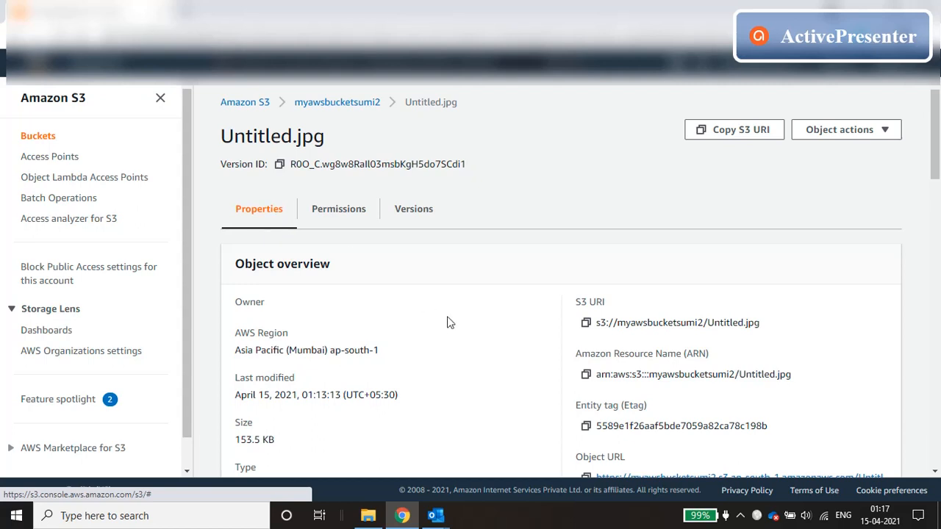
scroll(452, 328, "down", 2)
scroll(452, 327, "up", 1)
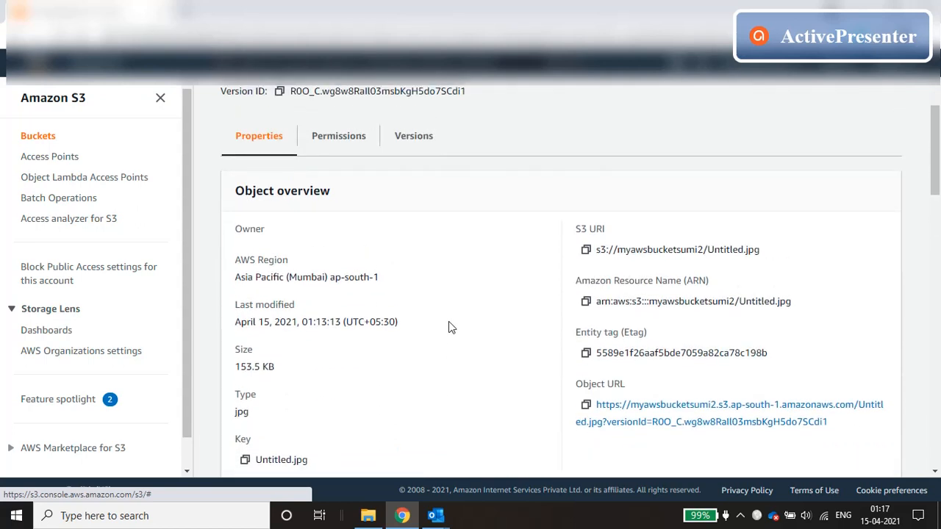
scroll(438, 321, "up", 1)
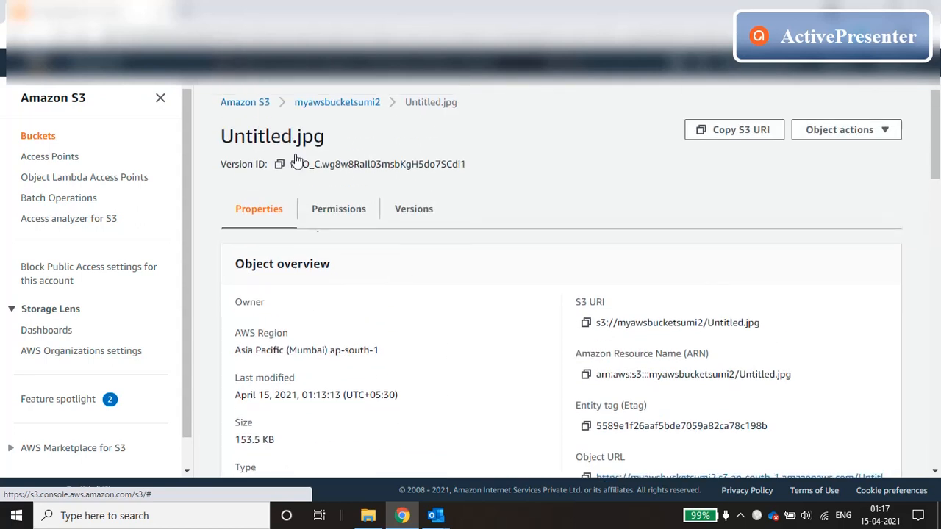
left_click(355, 108)
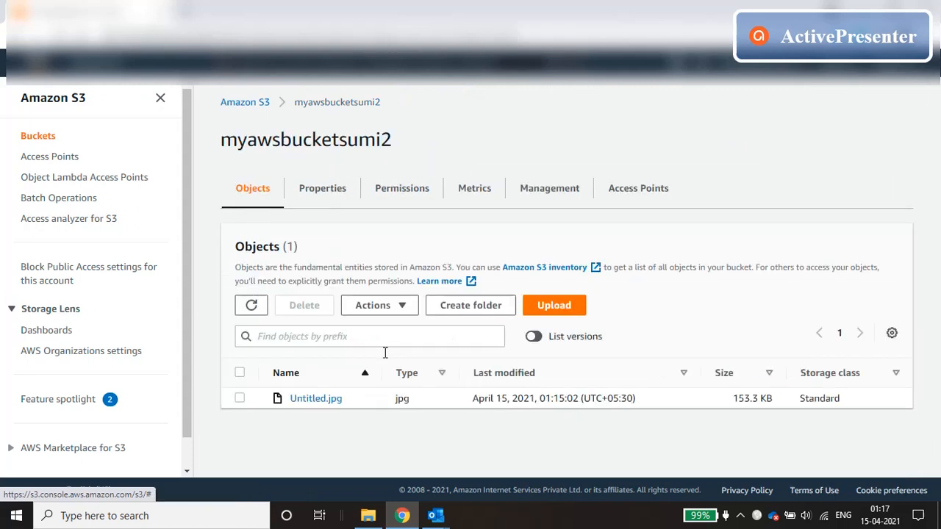
- Reopen the older version of Untitled.jpg, view its image through the version-specific object URL and go back to its properties
left_click(327, 404)
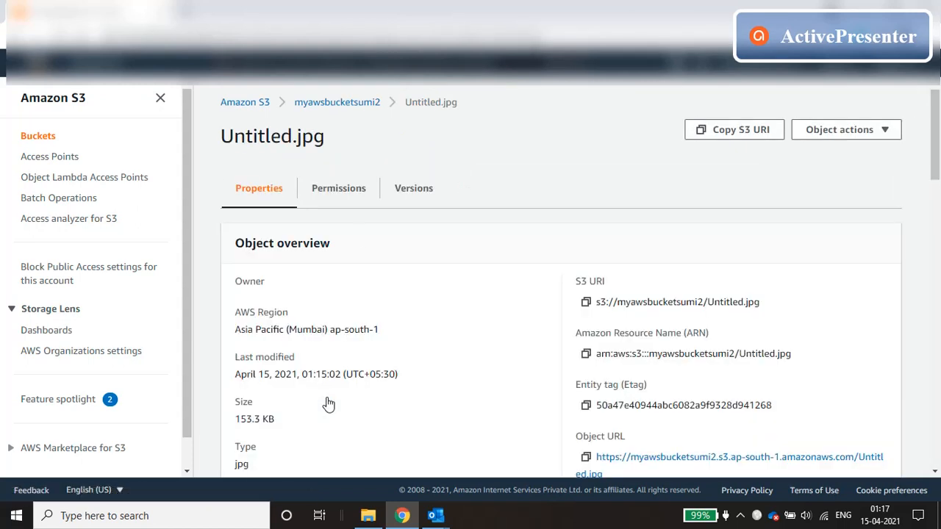
left_click(414, 191)
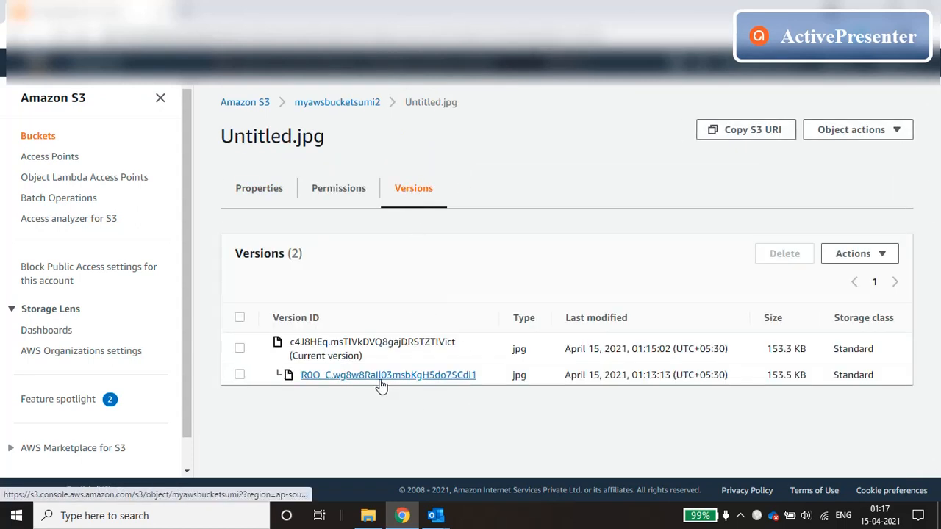
left_click(413, 378)
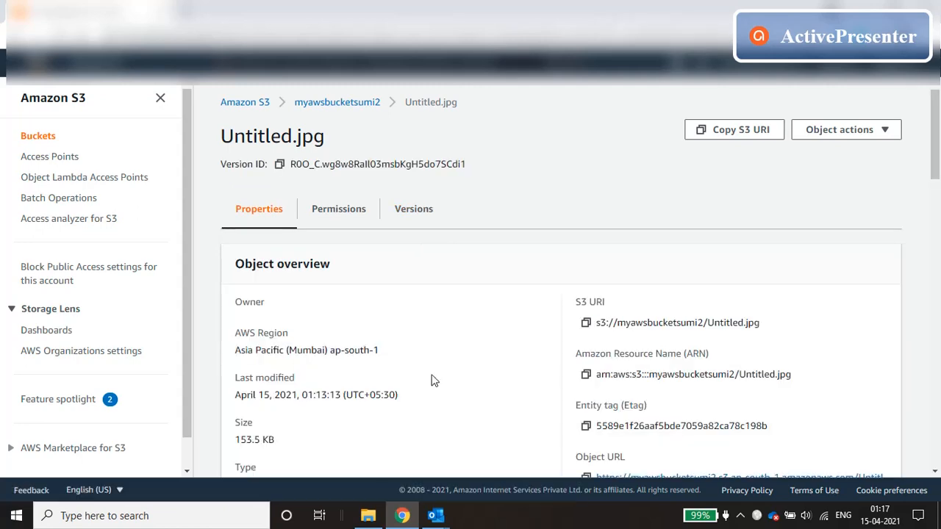
scroll(500, 409, "down", 3)
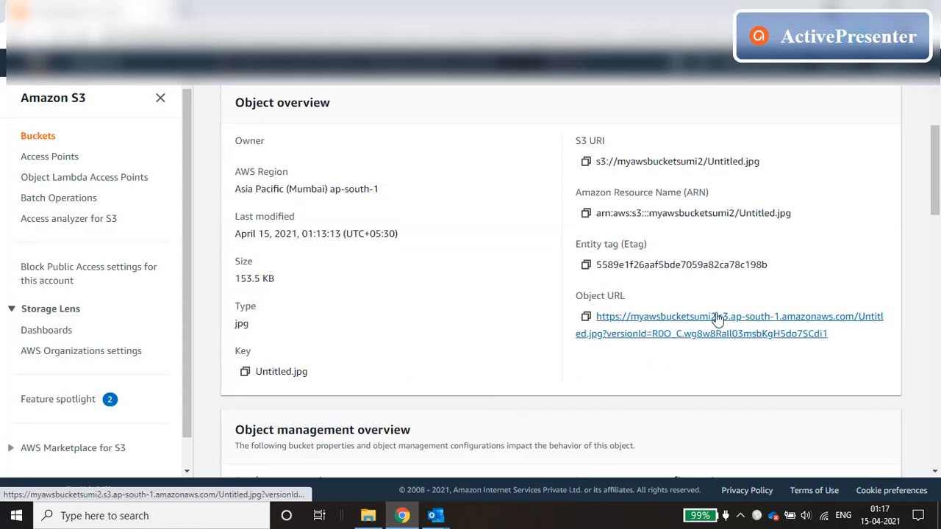
left_click(717, 321)
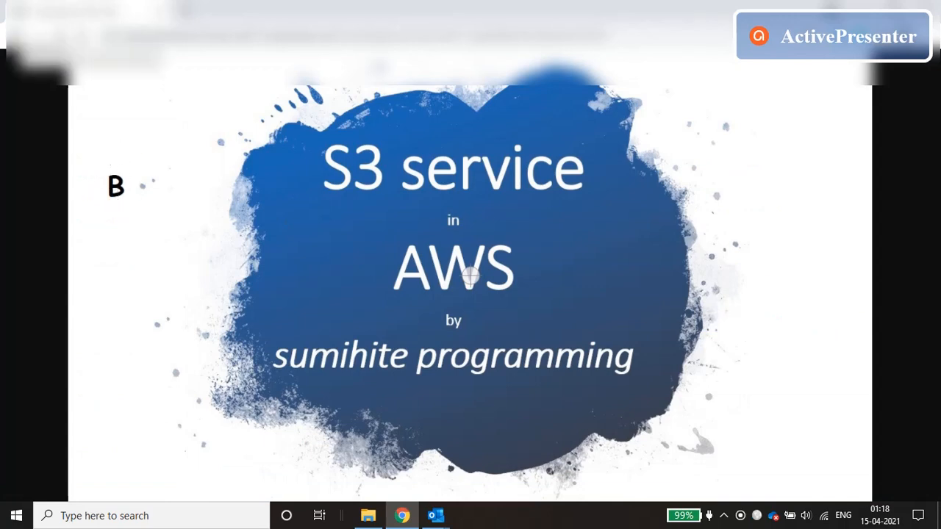
left_click(21, 36)
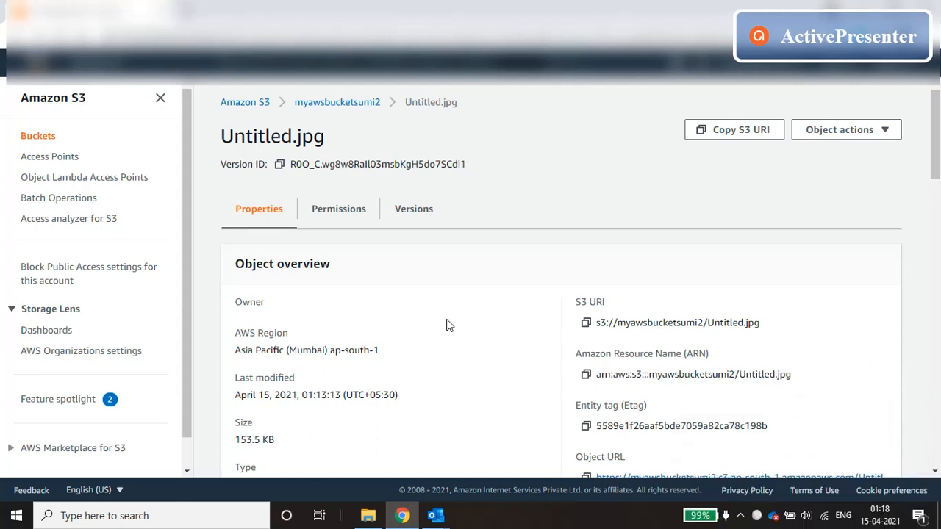
- Delete Untitled.jpg from the myawsbucketsumi2 bucket, confirm the deletion with "delete" and close the status page
left_click(331, 104)
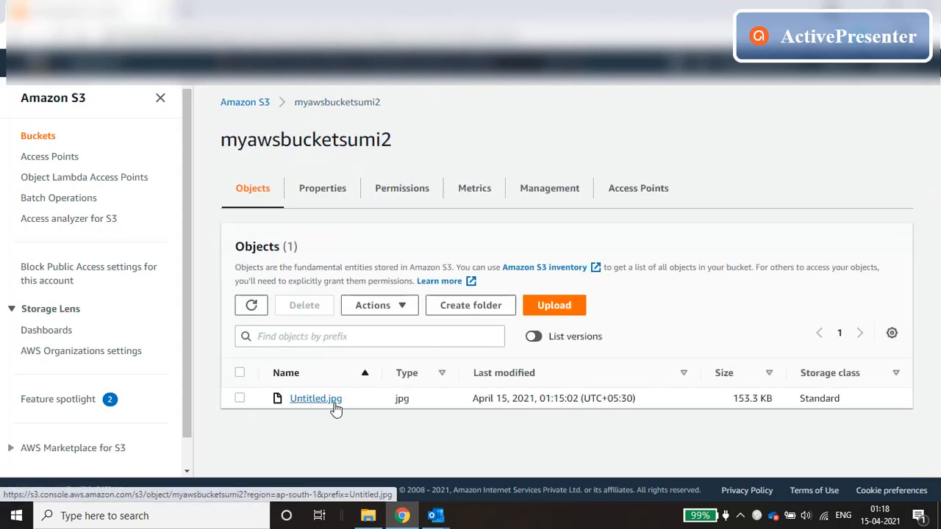
left_click(240, 397)
left_click(305, 305)
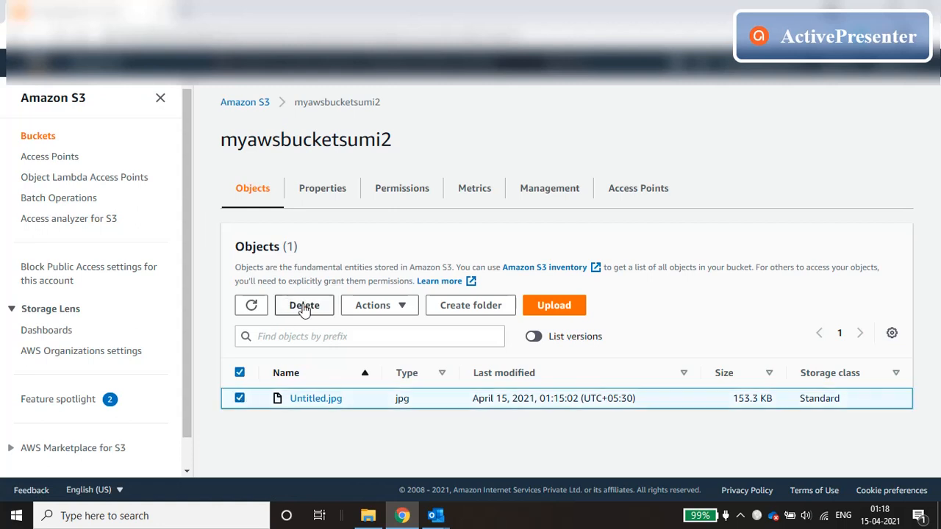
scroll(508, 385, "down", 1)
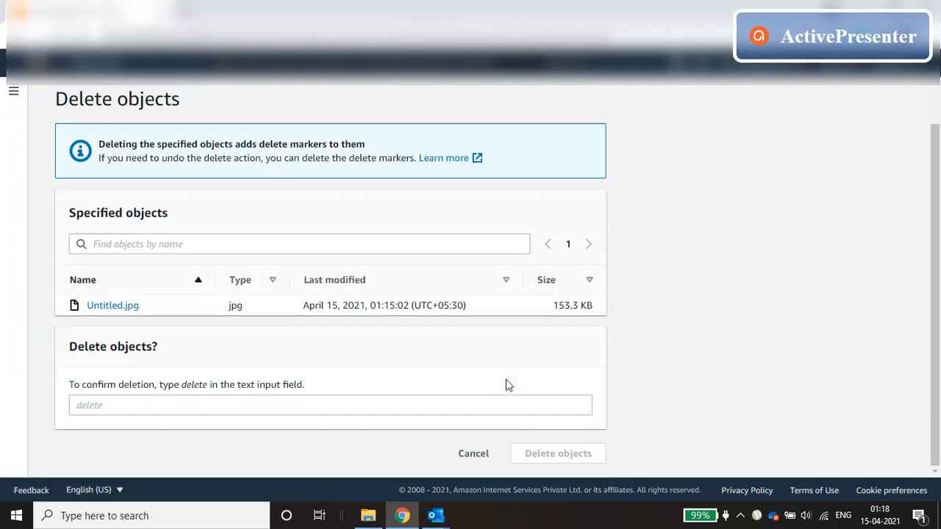
left_click(352, 405)
type("DE")
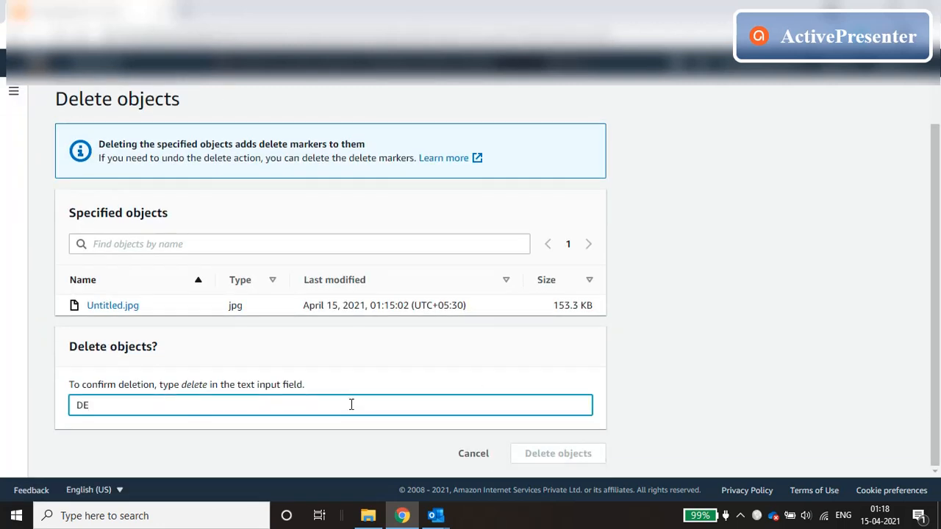
key("BackSpace")
type("delete")
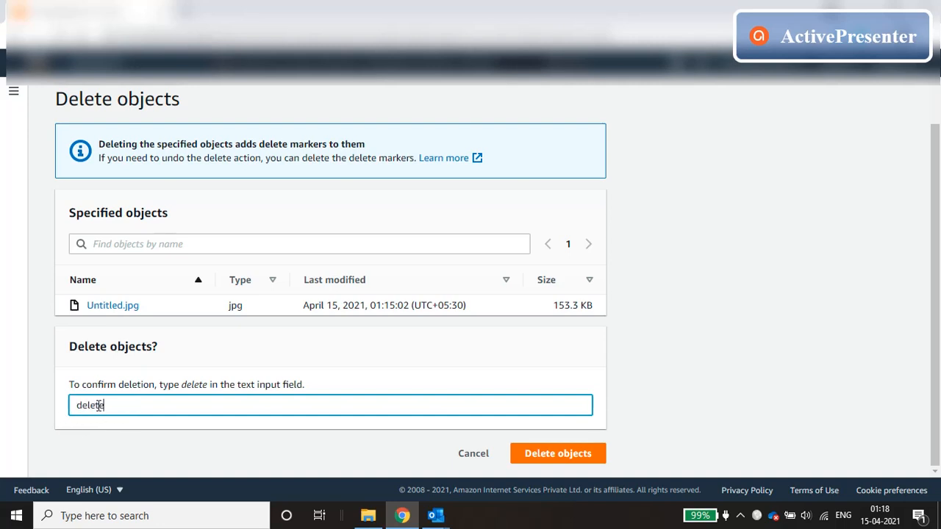
left_click(562, 455)
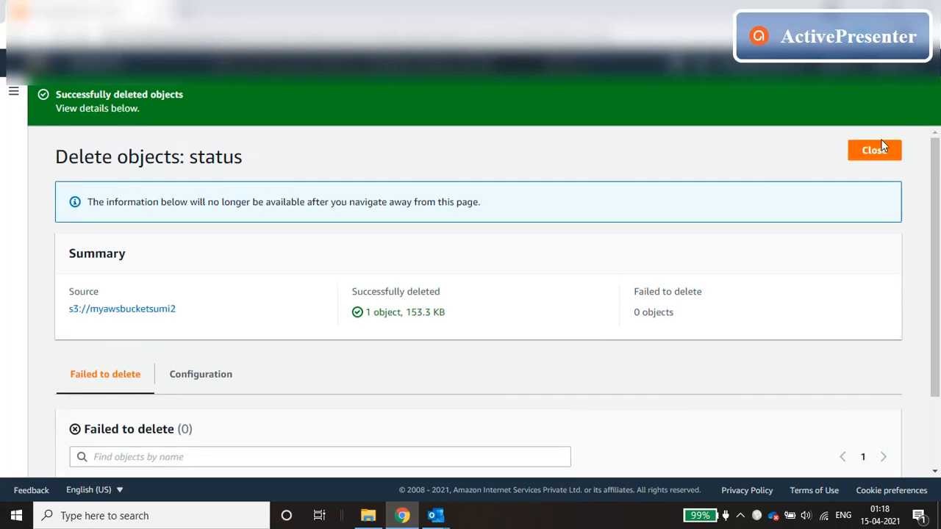
left_click(882, 142)
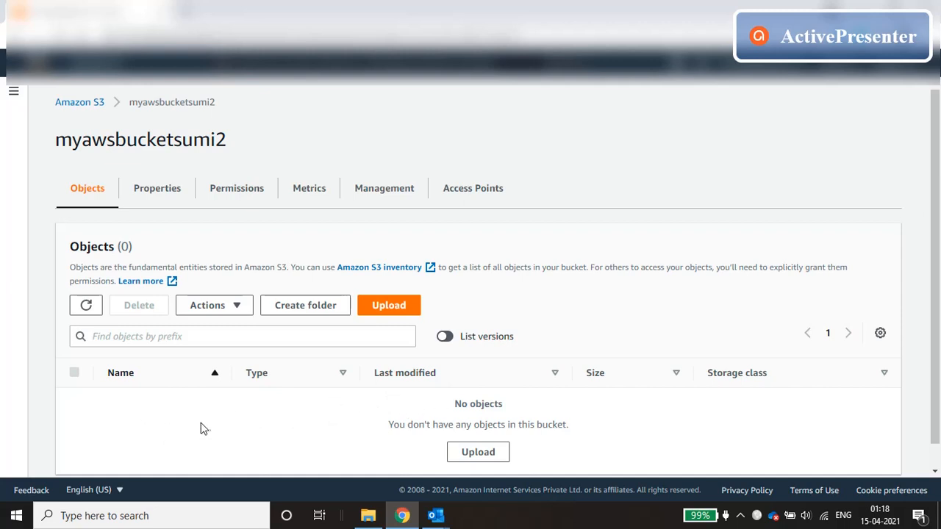
- Start an upload to the emptied bucket, then switch to File Explorer and open the local Untitled.jpg in Paint
scroll(295, 406, "down", 1)
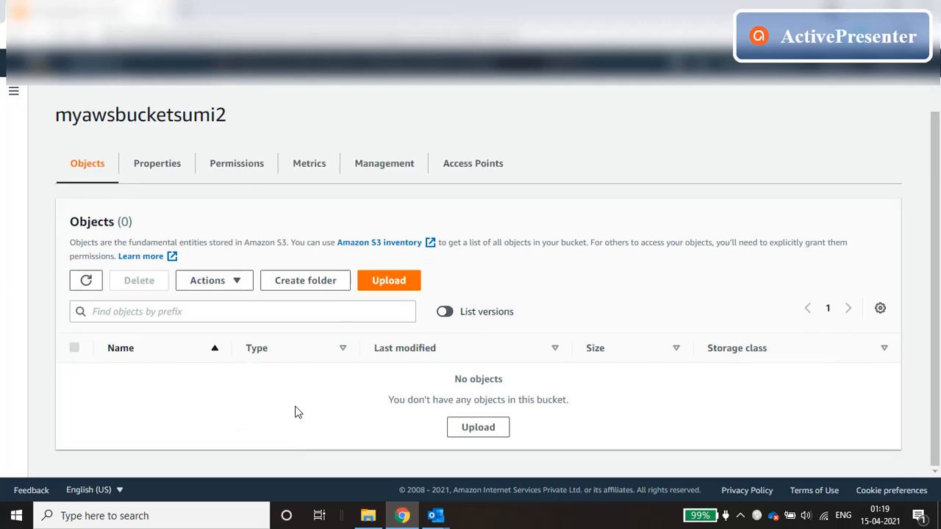
scroll(295, 406, "up", 1)
left_click(397, 307)
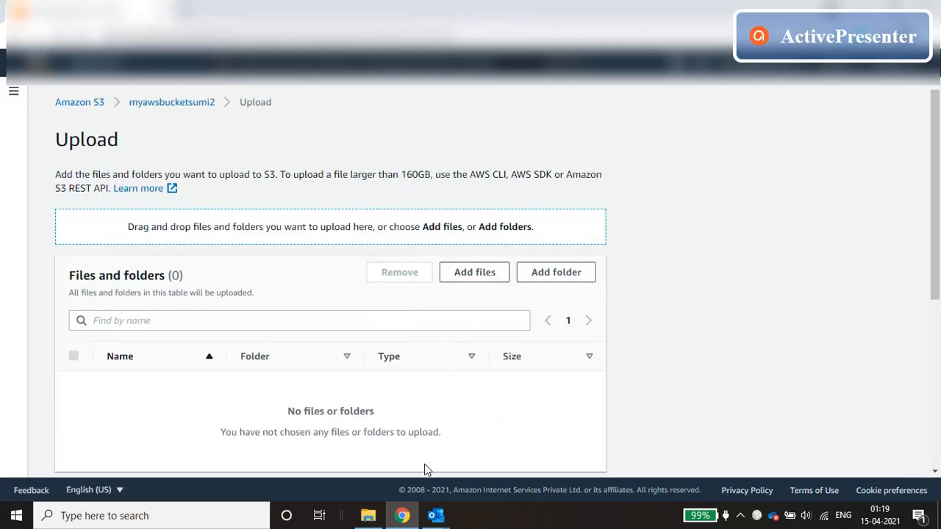
left_click(368, 516)
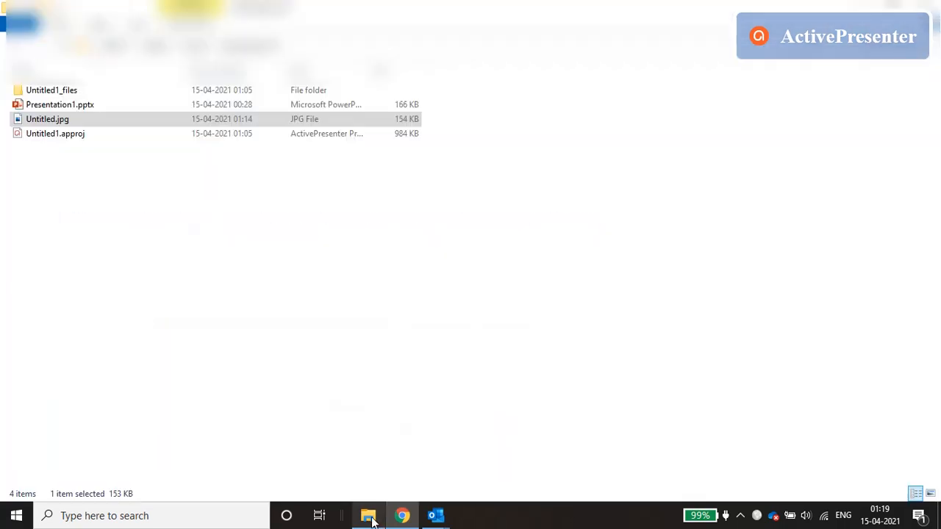
right_click(67, 121)
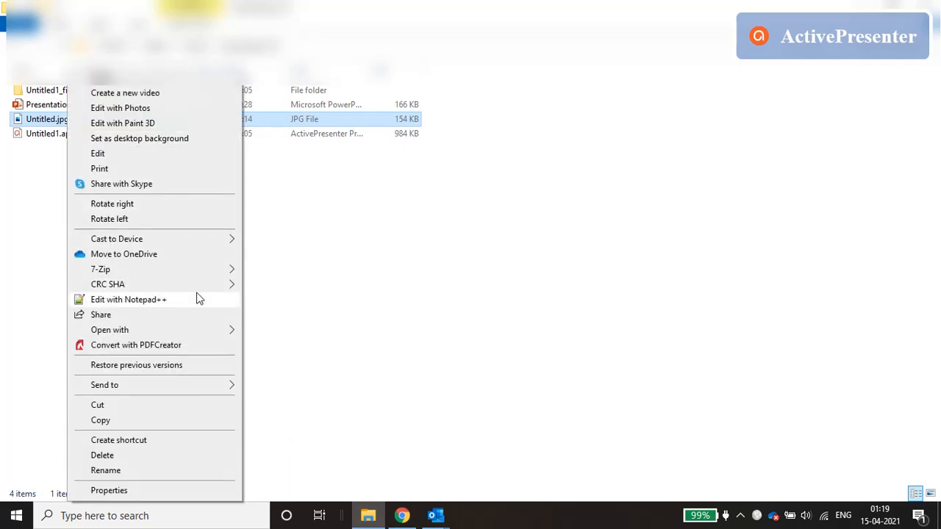
mouse_move(230, 332)
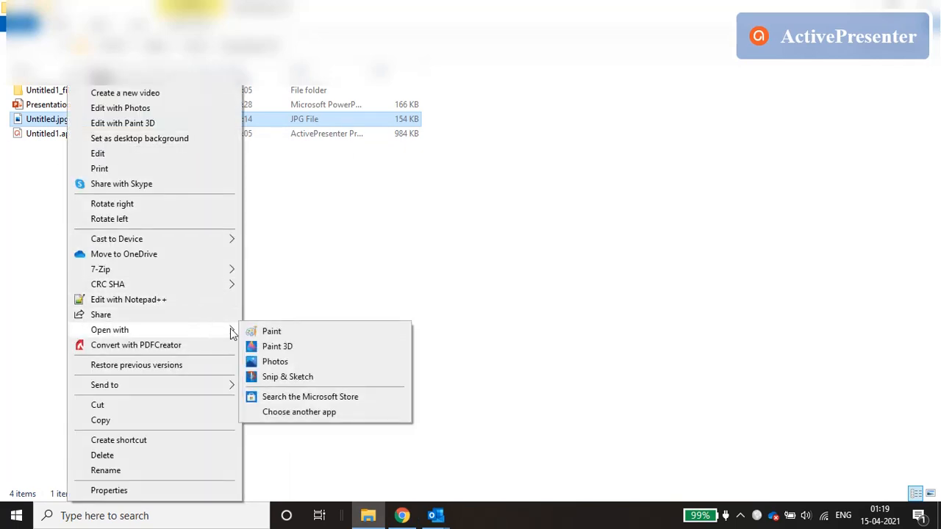
left_click(274, 330)
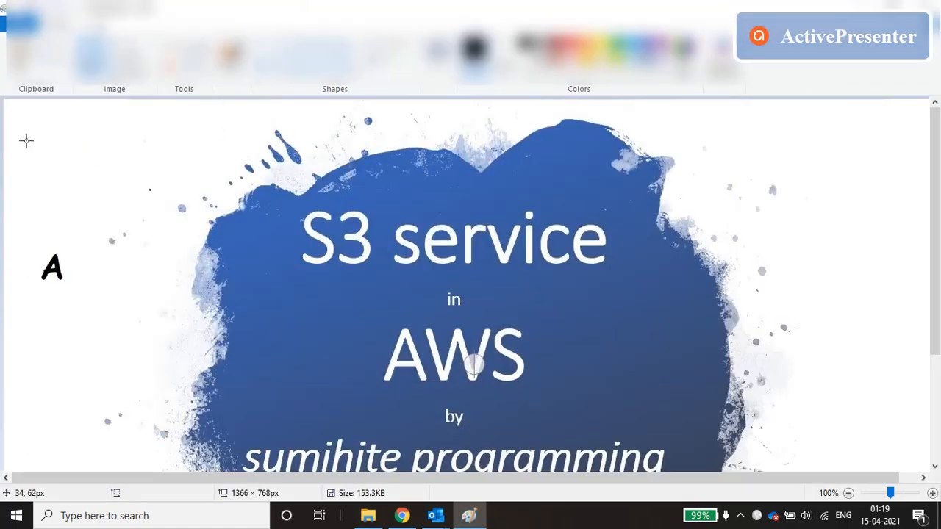
- Cover the letter A beside the blue splash by moving a blank selection of about 173 × 112 px over it
mouse_move(22, 131)
left_mouse_down()
mouse_move(126, 189)
mouse_move(141, 209)
left_mouse_up()
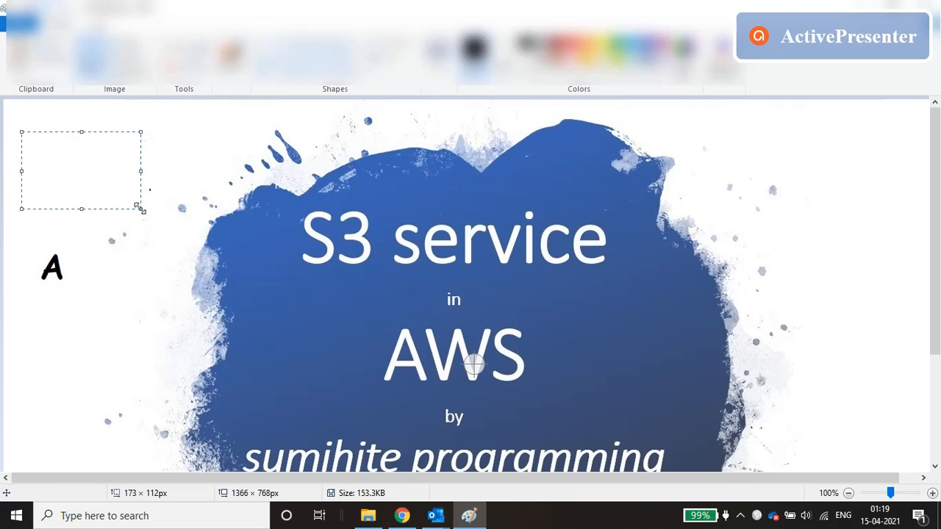
left_click_drag(140, 208, 122, 175)
left_click_drag(63, 138, 63, 265)
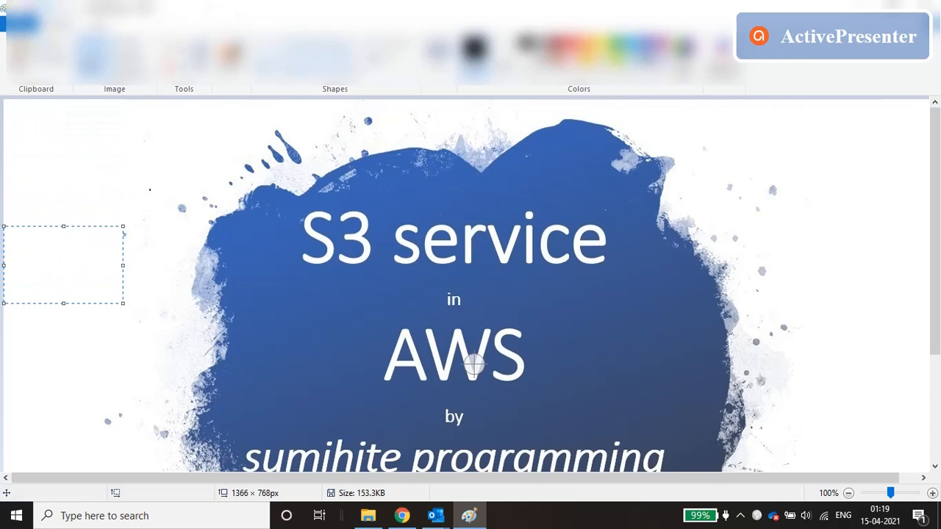
- Add the text "C" in the blank area where the letter A was, and close Paint, saving the changes
left_click(202, 56)
left_click(37, 253)
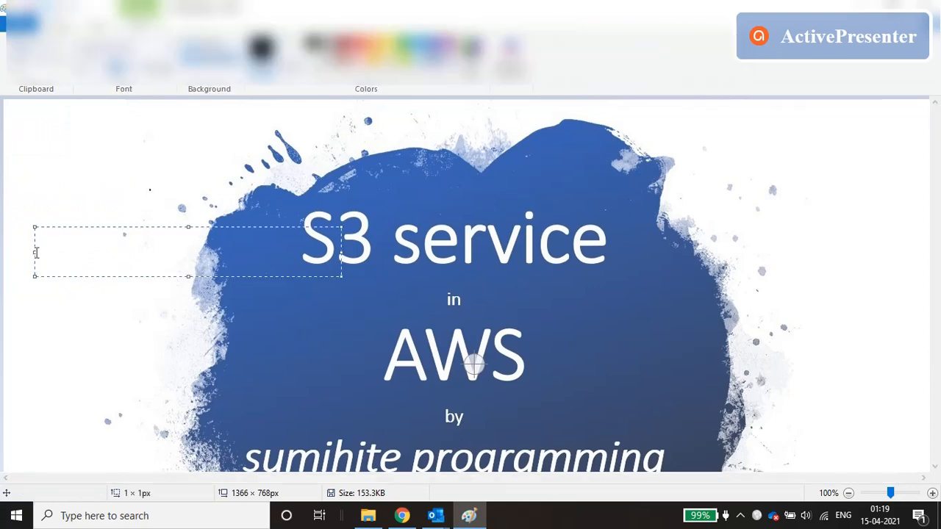
type("c")
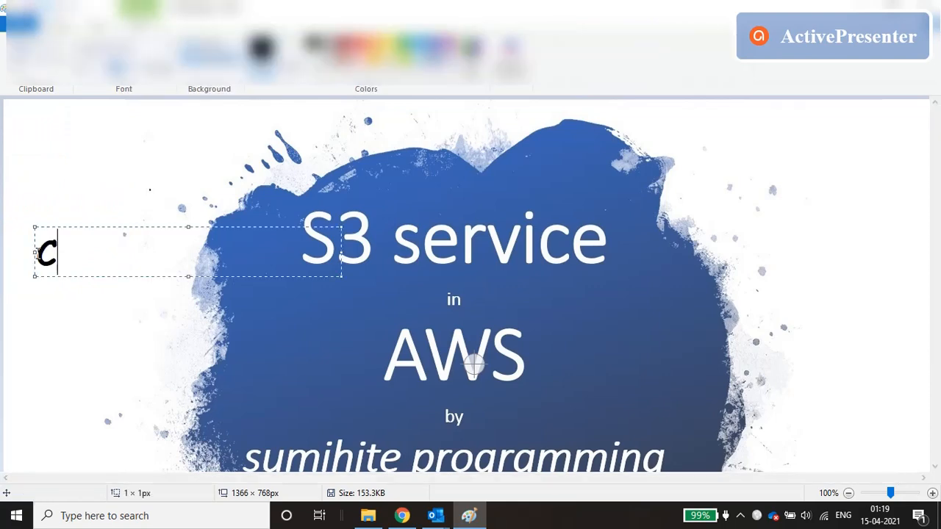
left_click(128, 196)
left_click(930, 6)
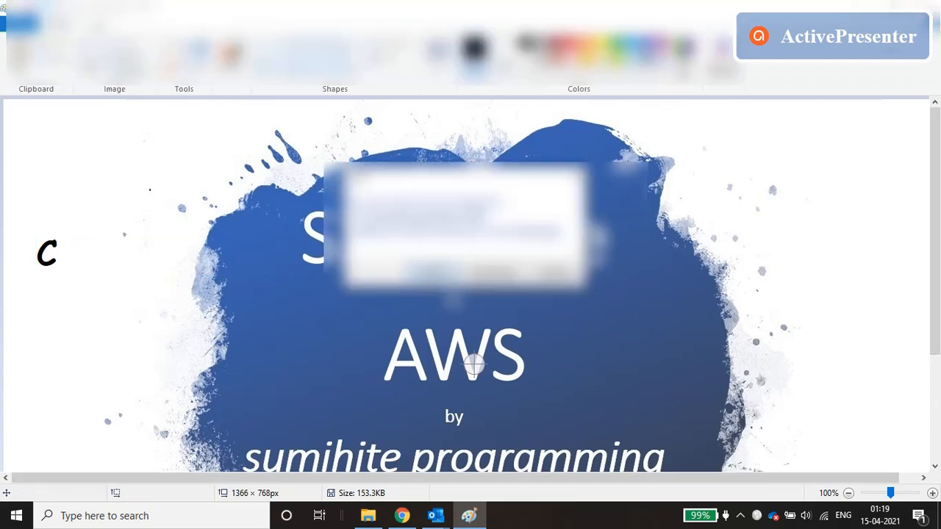
left_click(435, 271)
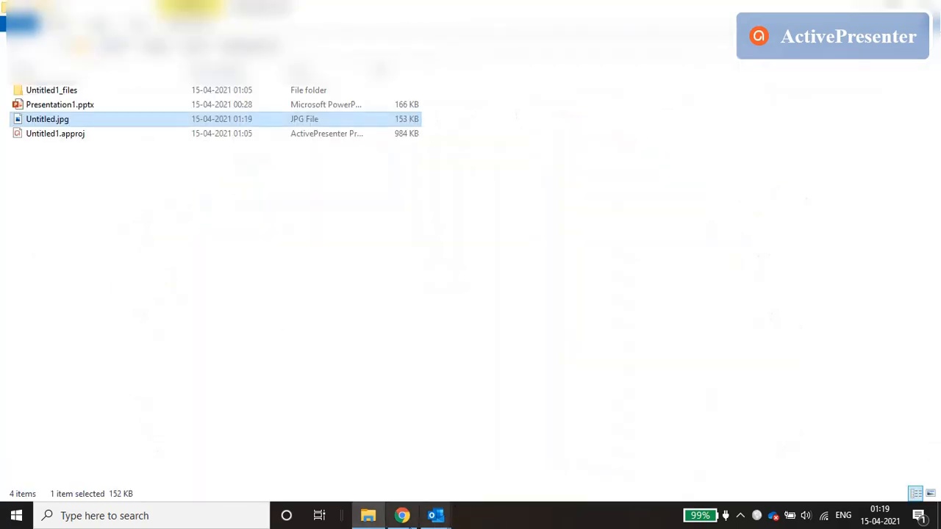
- Return to the S3 upload page in Chrome, upload the edited Untitled.jpg to myawsbucketsumi2 and close the upload status
left_click(403, 515)
left_click(492, 278)
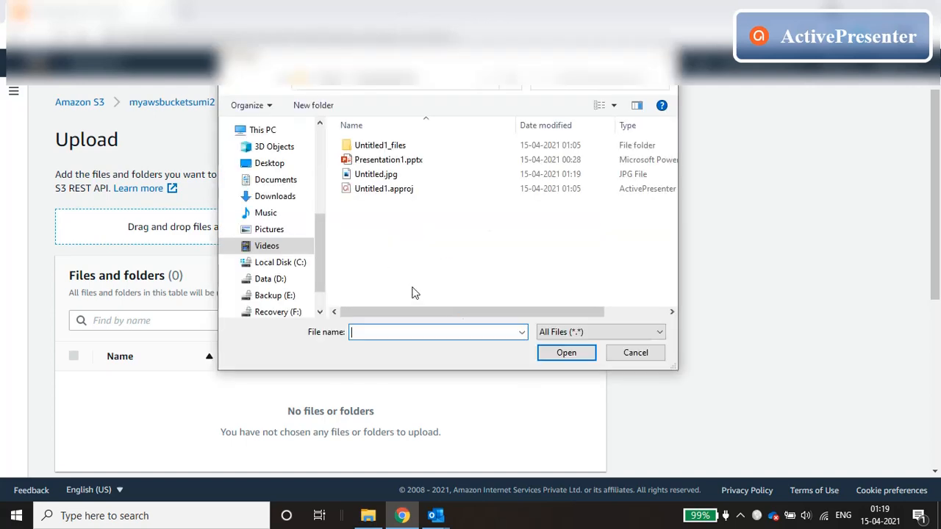
double_click(376, 180)
scroll(336, 380, "down", 3)
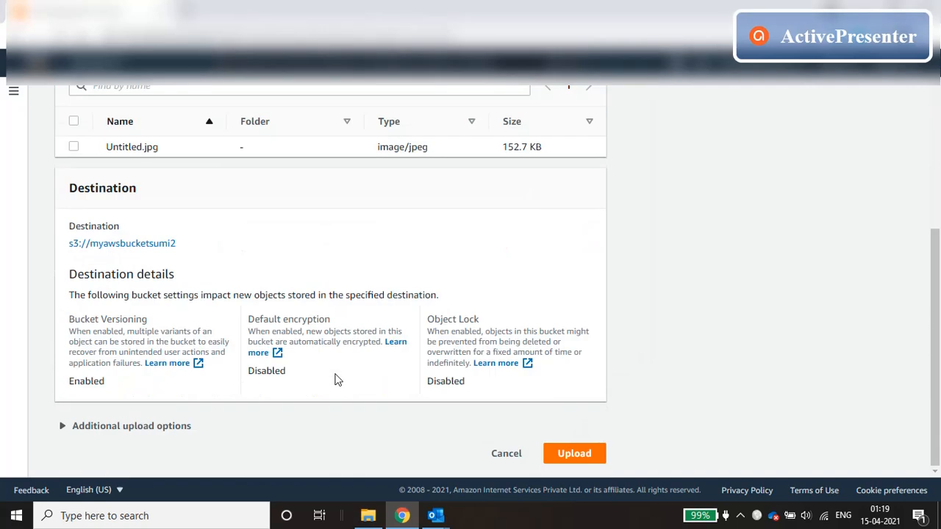
left_click(561, 458)
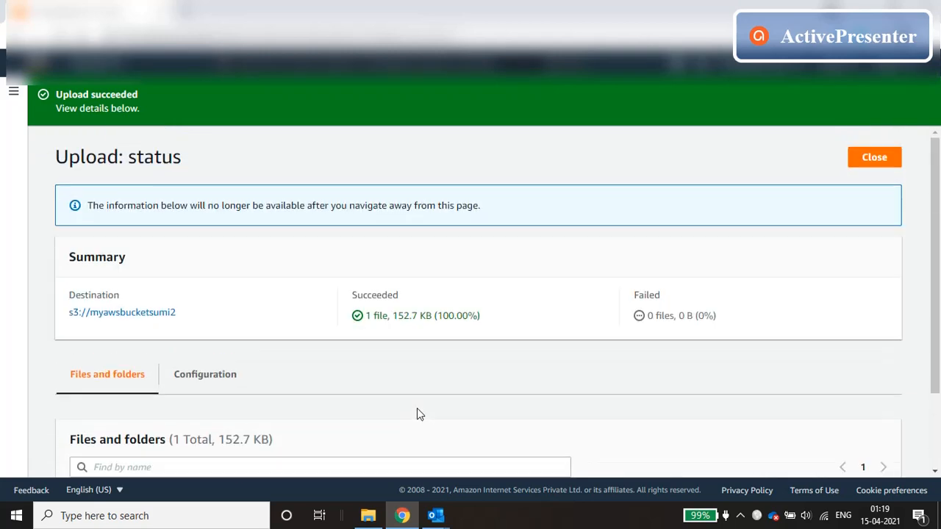
left_click(856, 160)
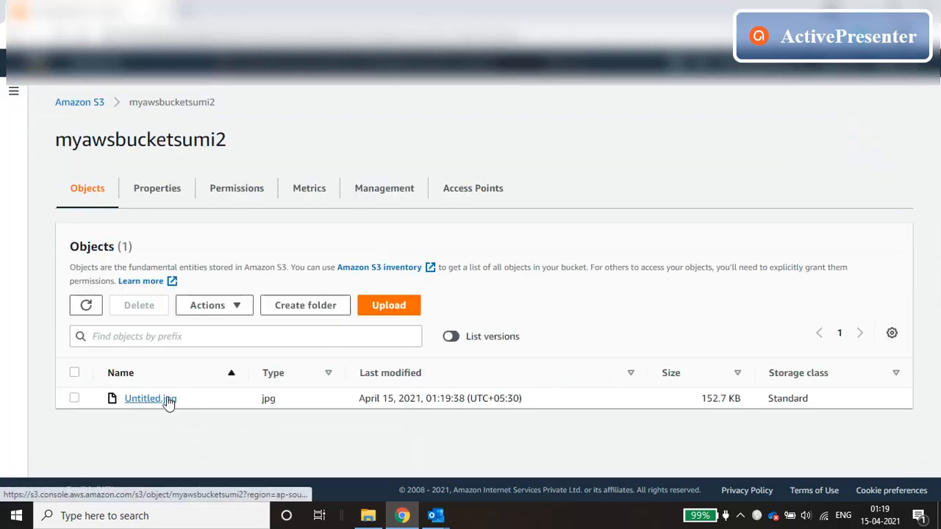
- Open the 01:15:02 version from Untitled.jpg's version list, view its image through the object URL and go back to its properties
left_click(168, 402)
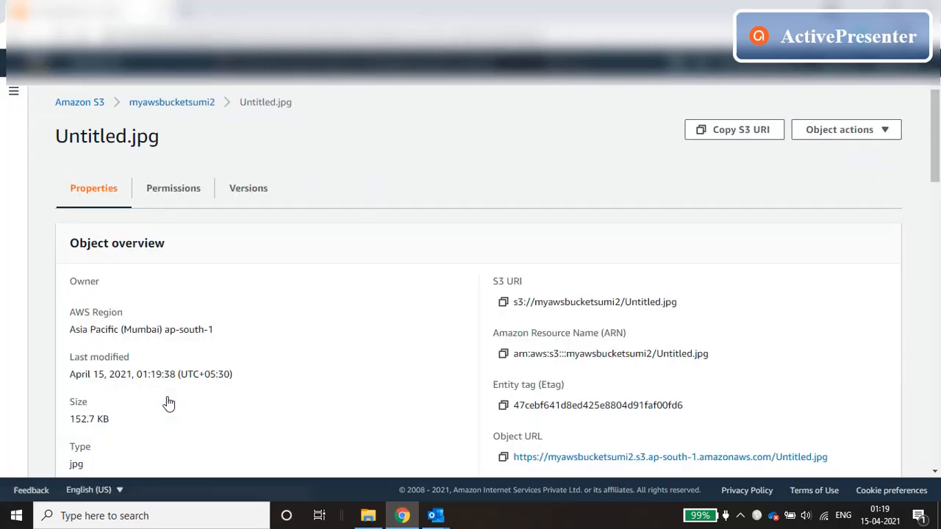
left_click(255, 188)
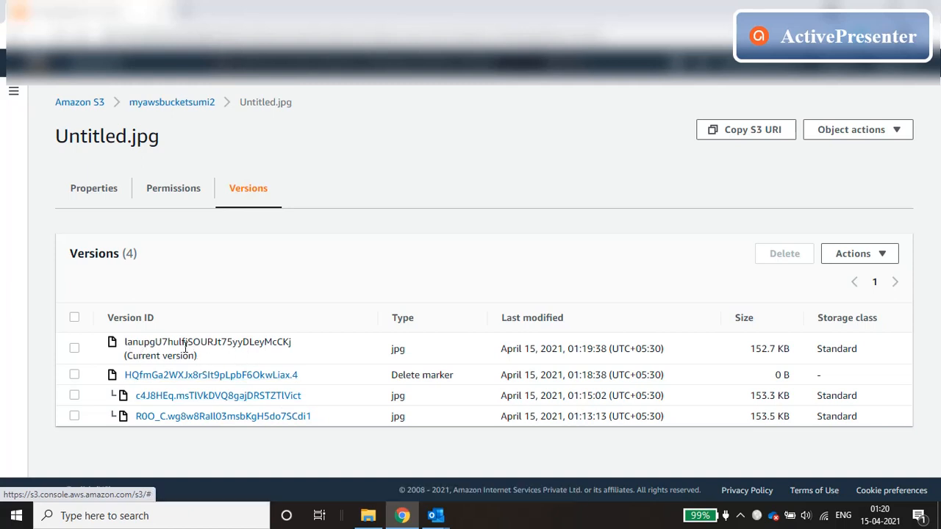
left_click(223, 395)
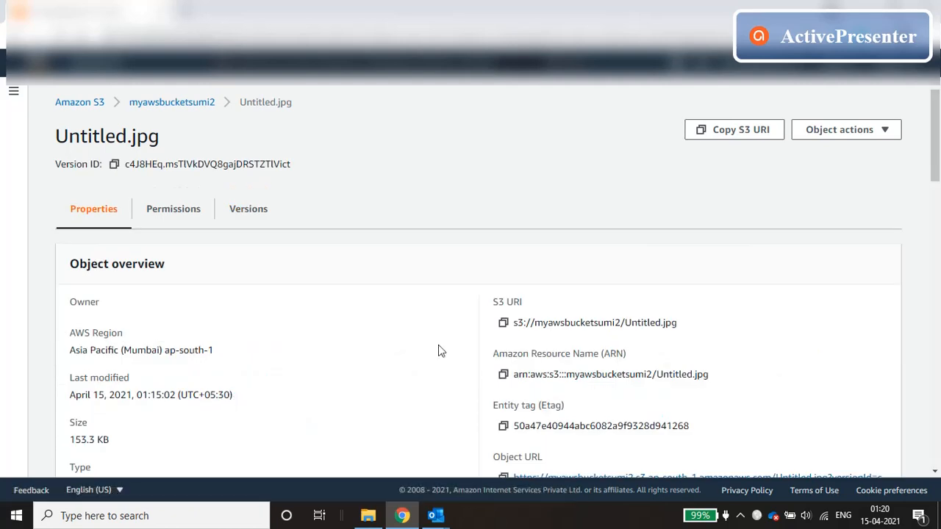
scroll(548, 364, "down", 3)
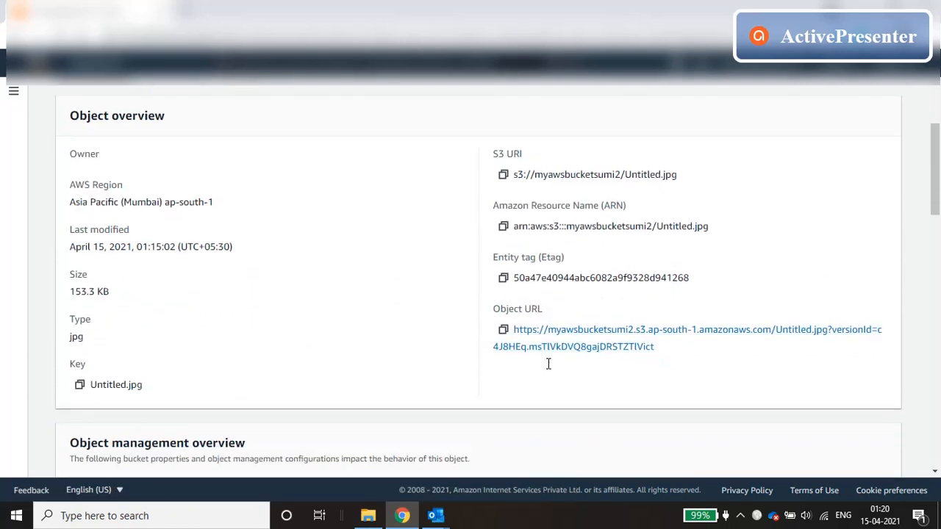
left_click(578, 330)
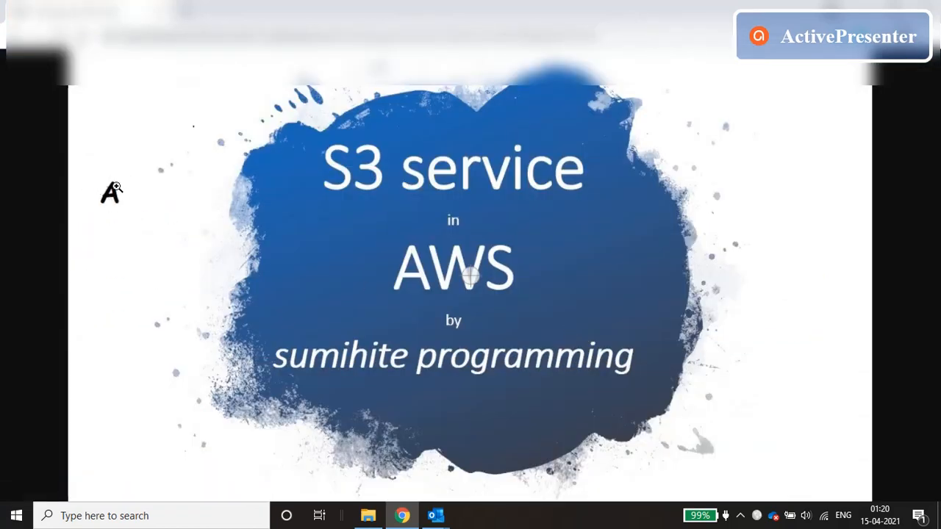
left_click(16, 36)
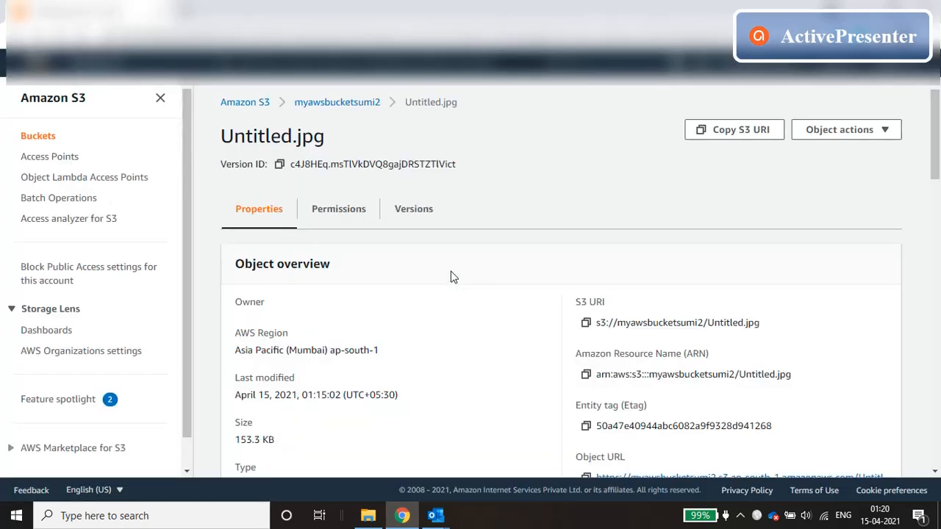
- Open the current version from Untitled.jpg's version list, follow its object URL and return to the object's properties
left_click(420, 219)
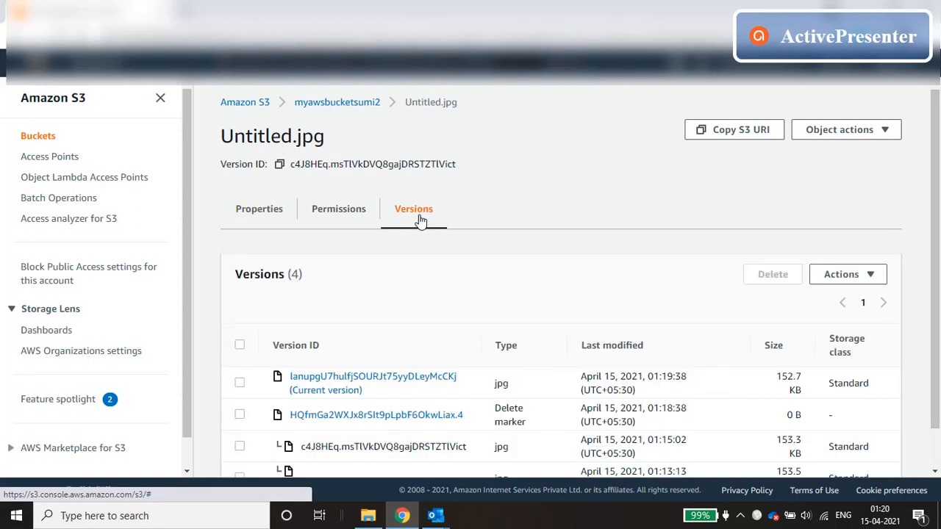
scroll(485, 311, "down", 1)
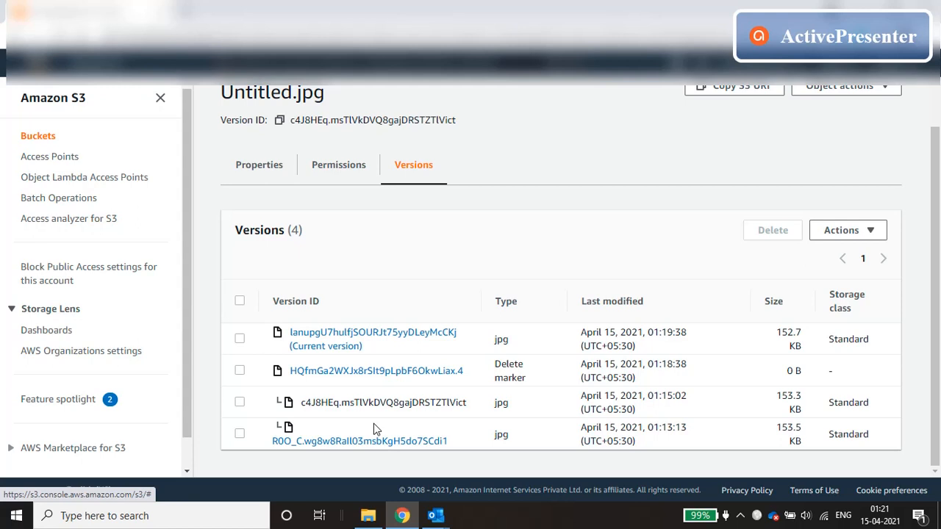
left_click(364, 336)
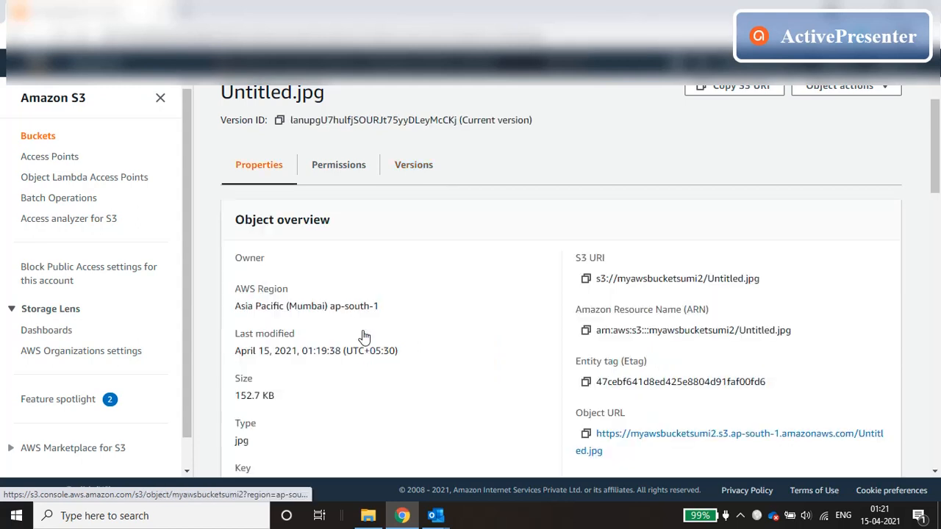
left_click(669, 438)
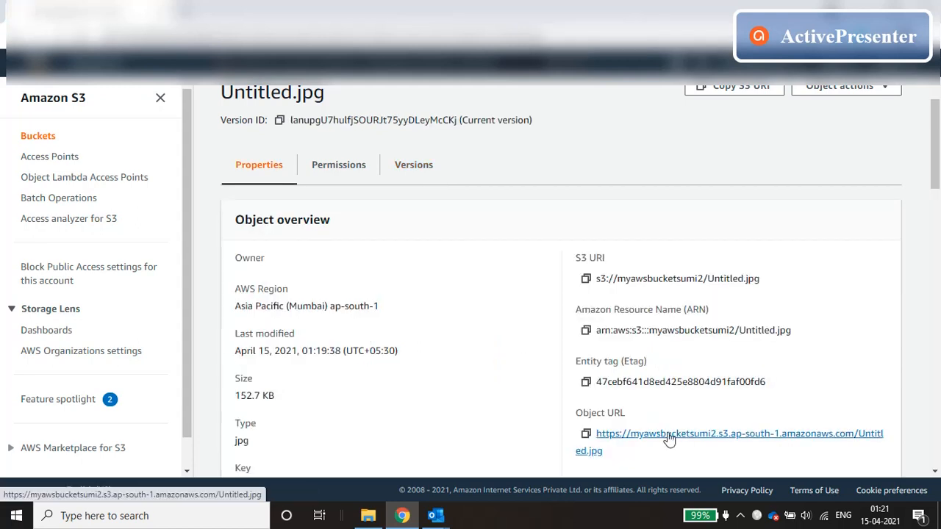
left_click(14, 37)
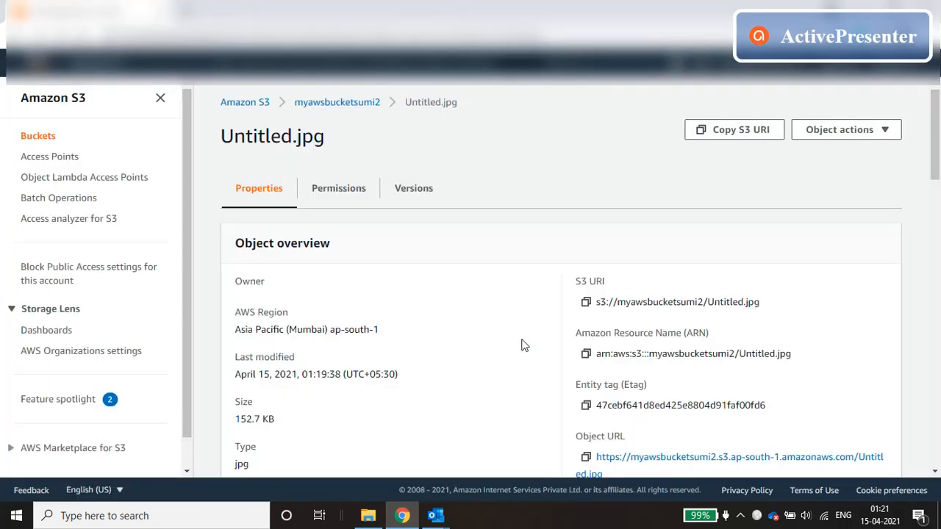
- Grant Everyone (public access) read permission on Untitled.jpg in its access control list, acknowledge the effects and save the changes
left_click(333, 188)
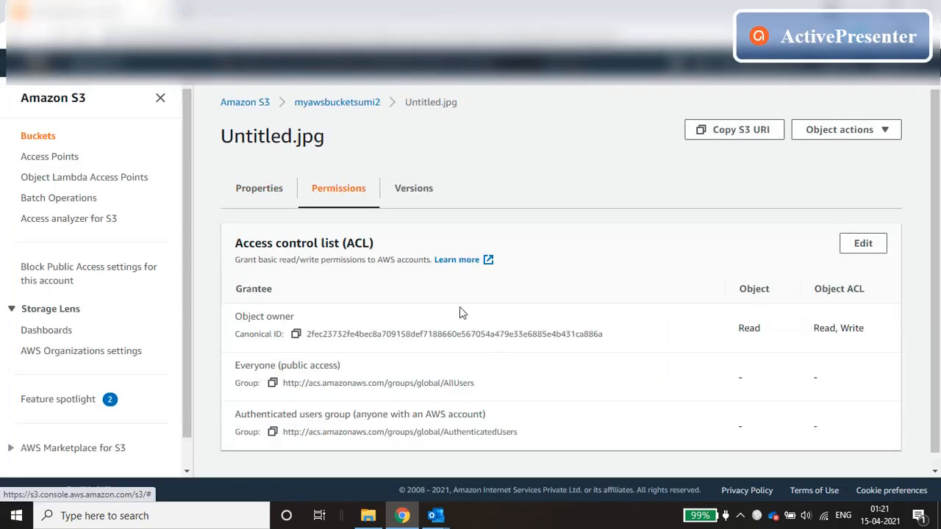
left_click(862, 246)
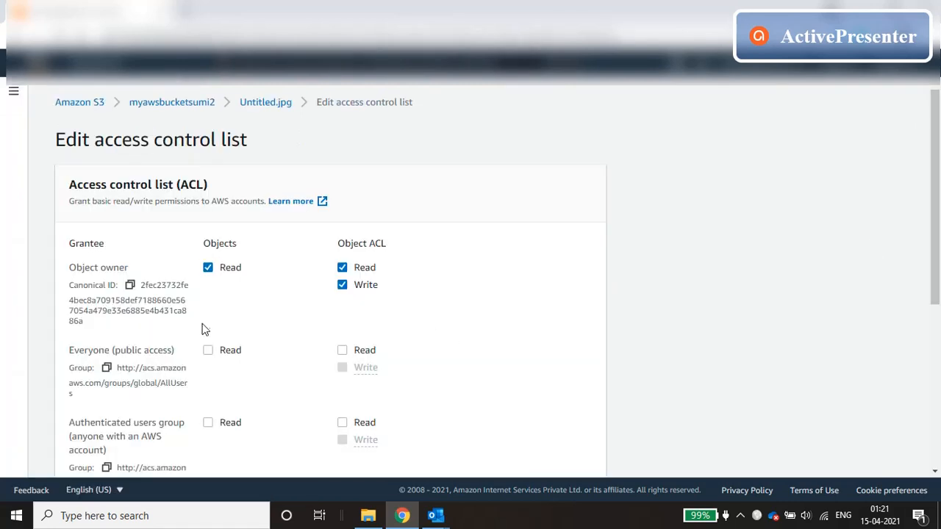
left_click(208, 351)
scroll(559, 363, "down", 5)
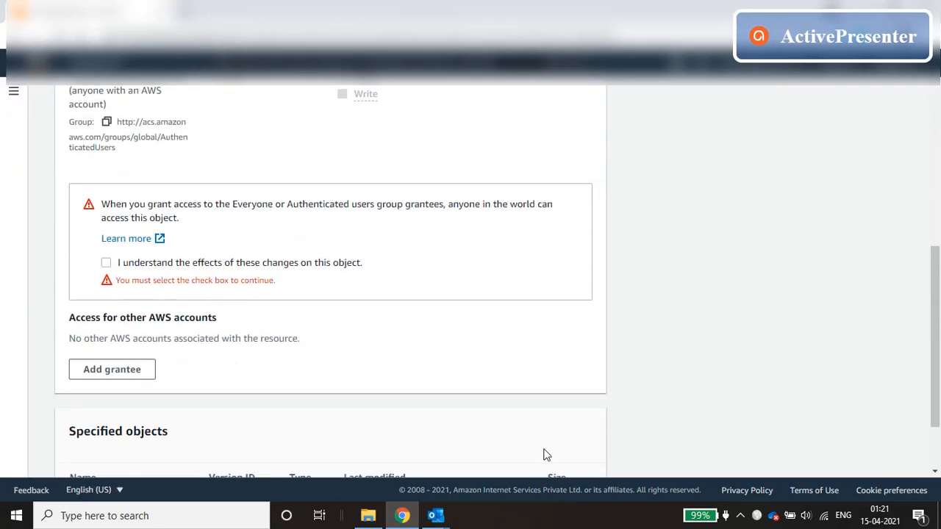
left_click(107, 264)
scroll(539, 365, "down", 2)
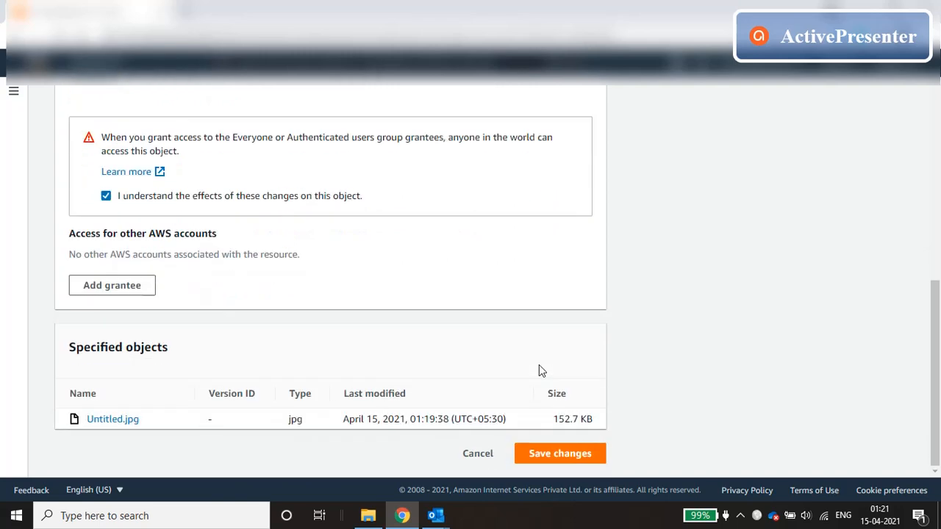
left_click(561, 456)
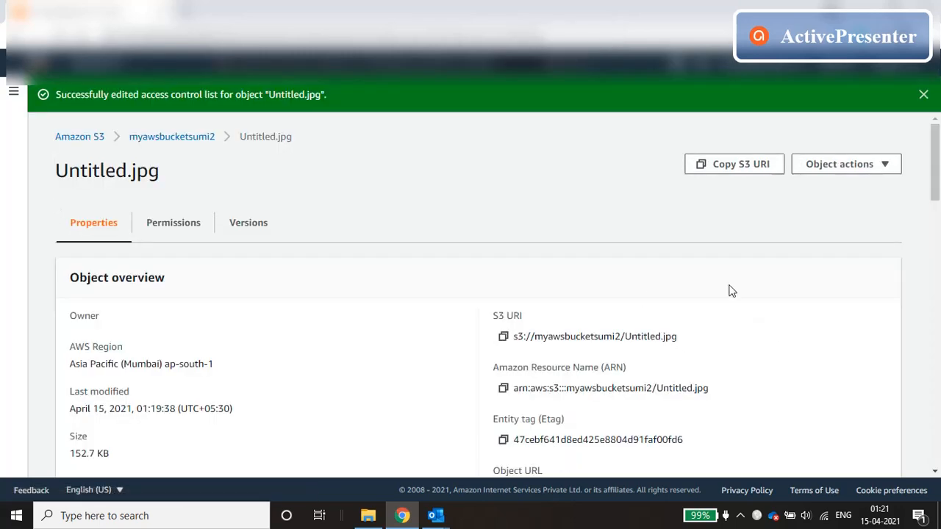
- View the current Untitled.jpg image through its object URL
scroll(736, 294, "down", 3)
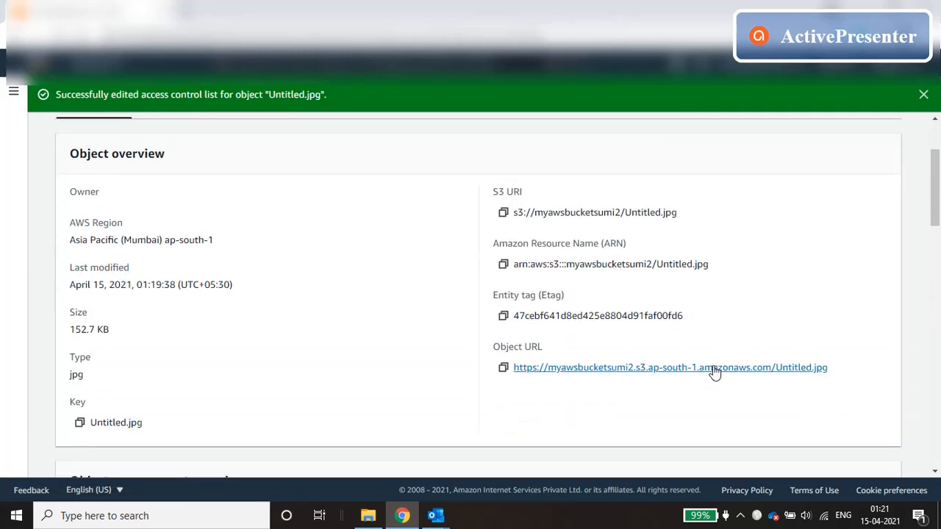
left_click(714, 372)
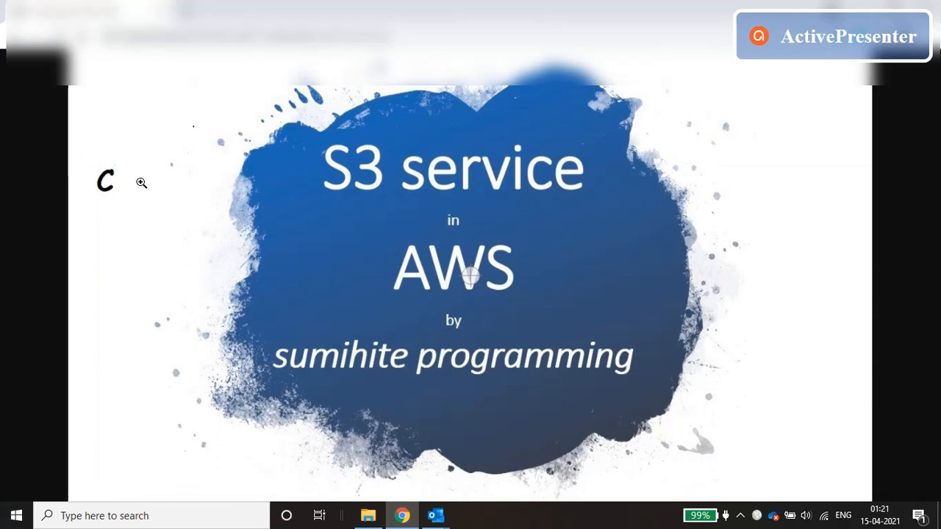